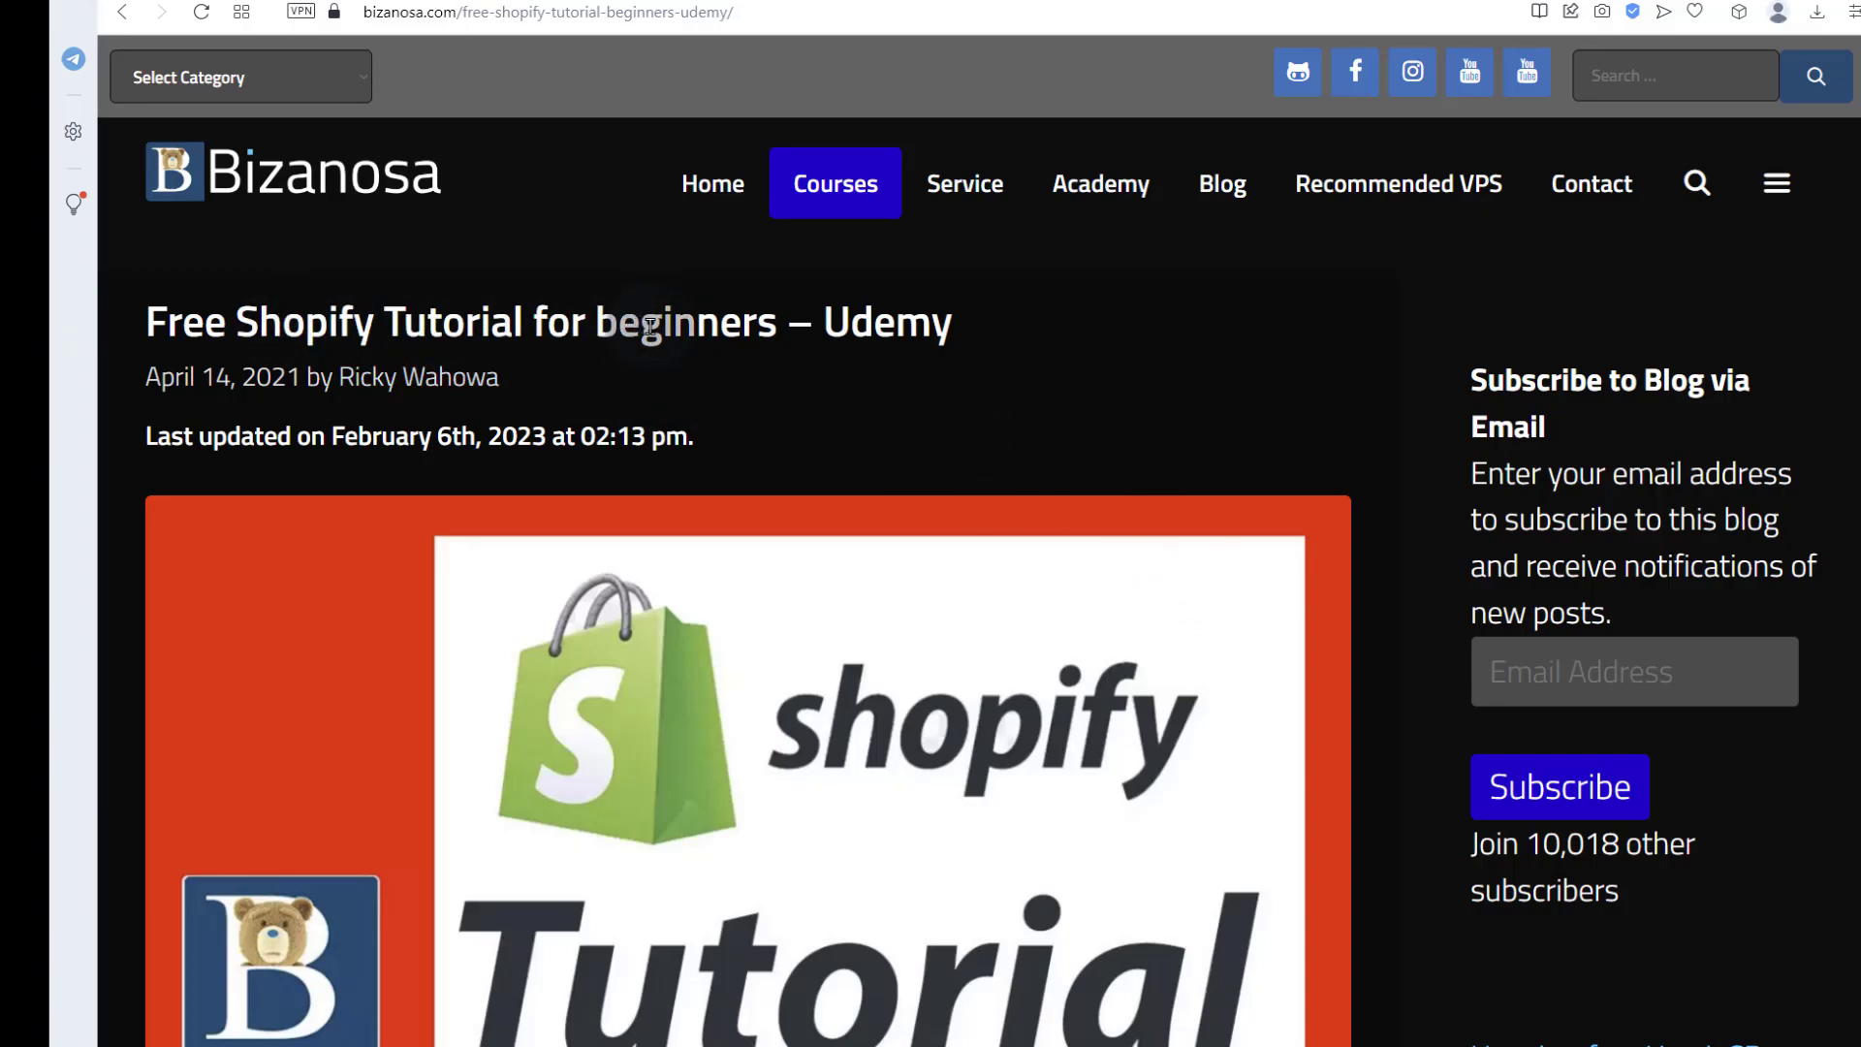
Step: Scroll the Bizanosa free tutorial page down to the 'Join Free Shopify Tutorial' button and course description
scroll(649, 326, "down", 7)
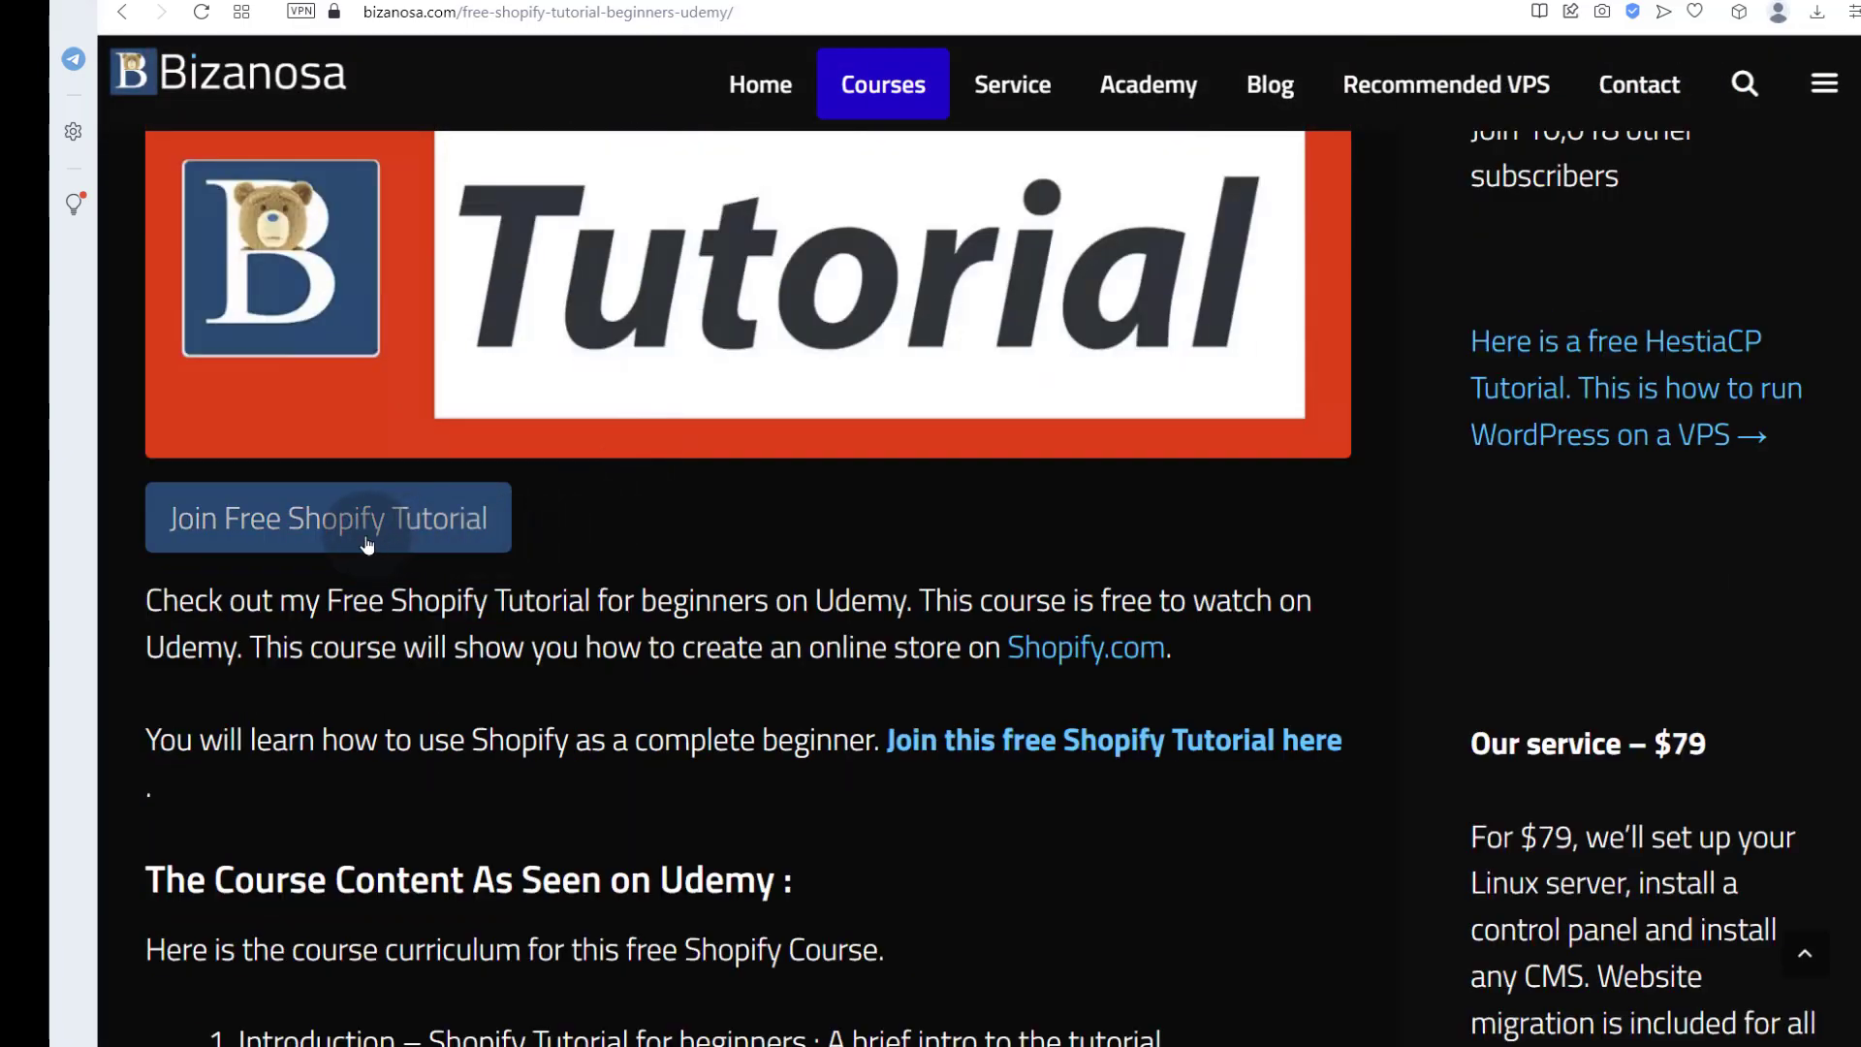
scroll(500, 666, "up", 7)
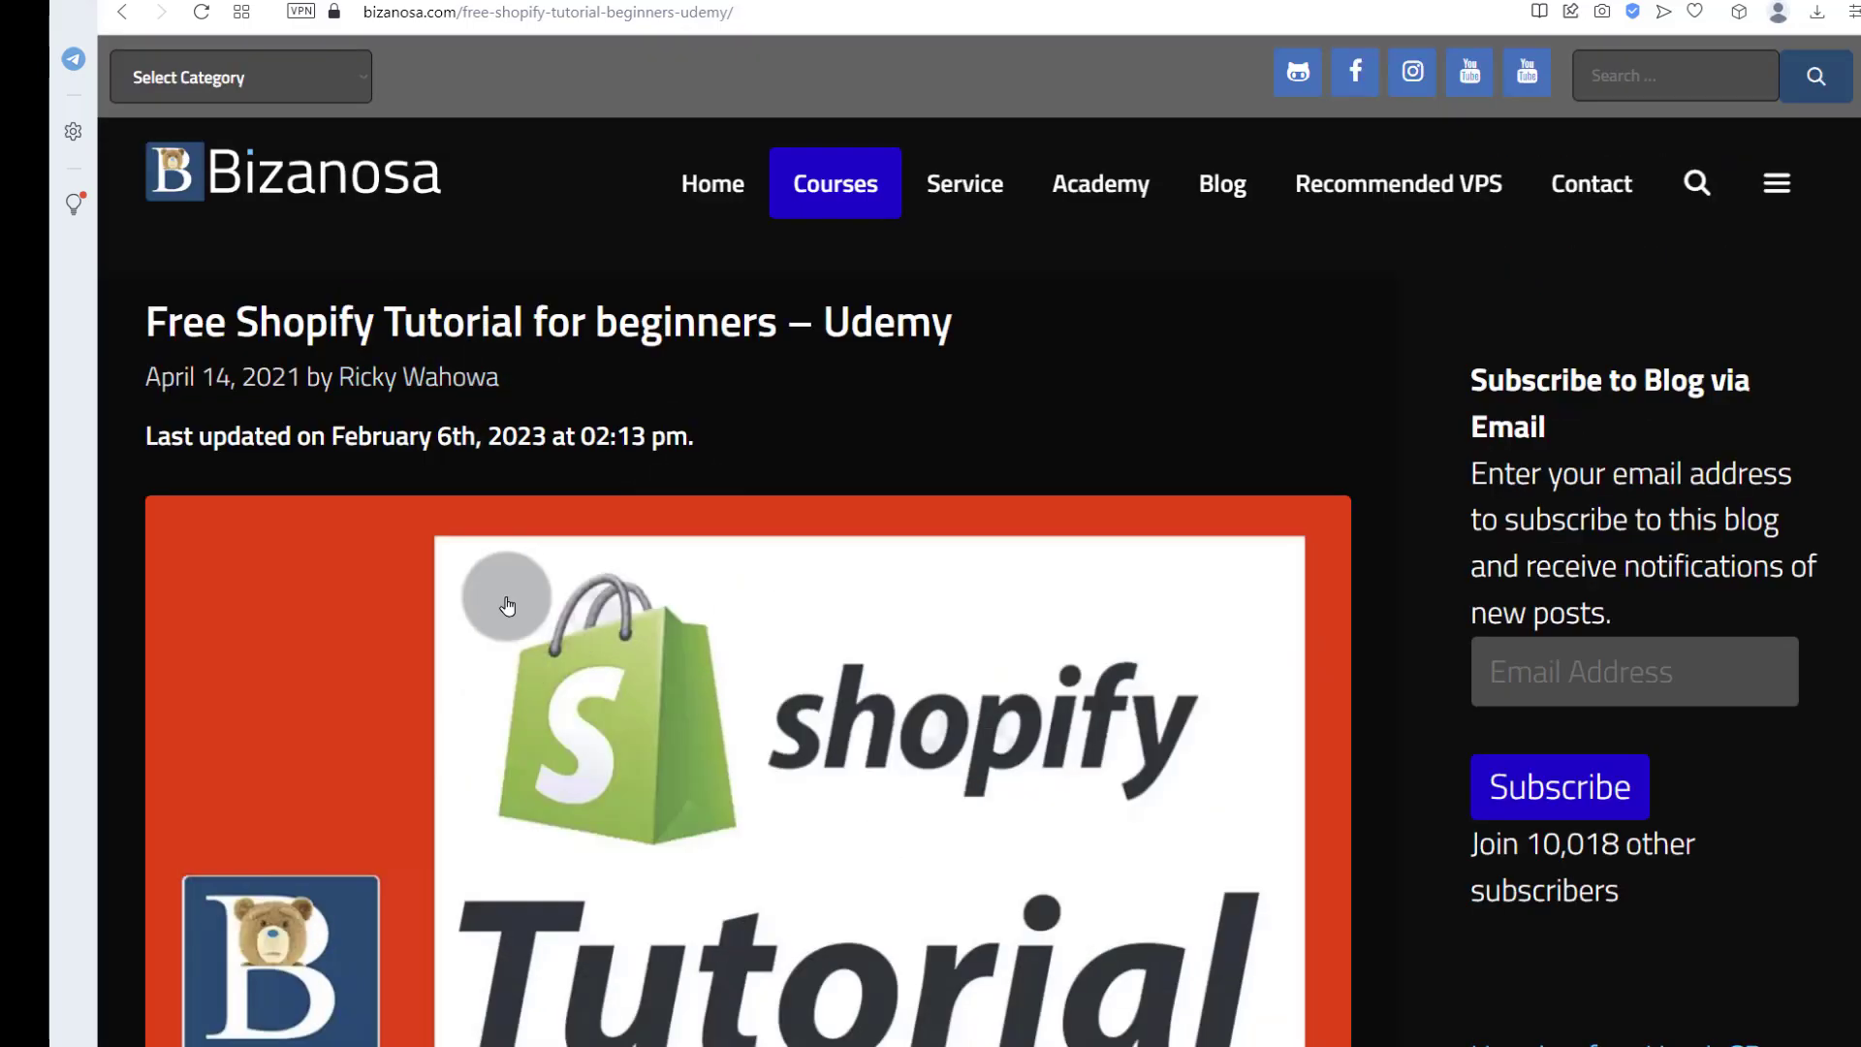
scroll(507, 606, "down", 7)
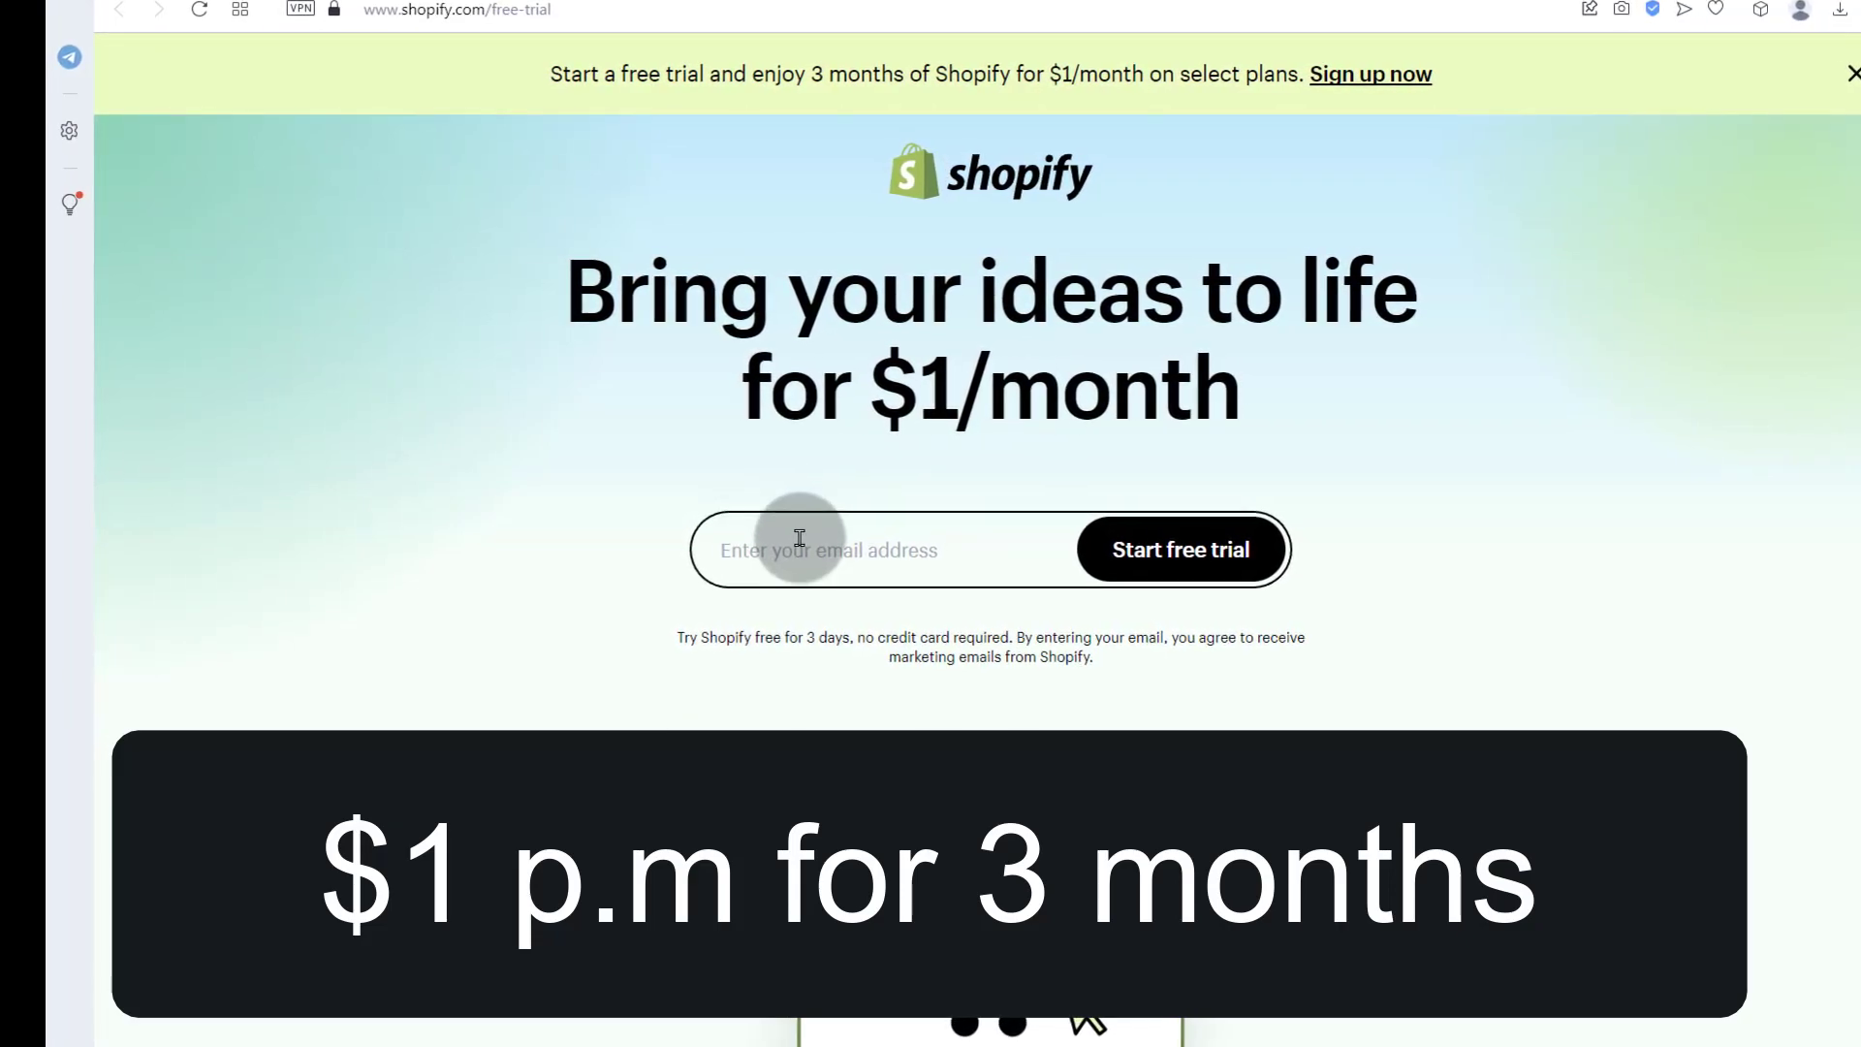
Step: Enter your email address on the $1/month free-trial page and start the free trial
double_click(815, 636)
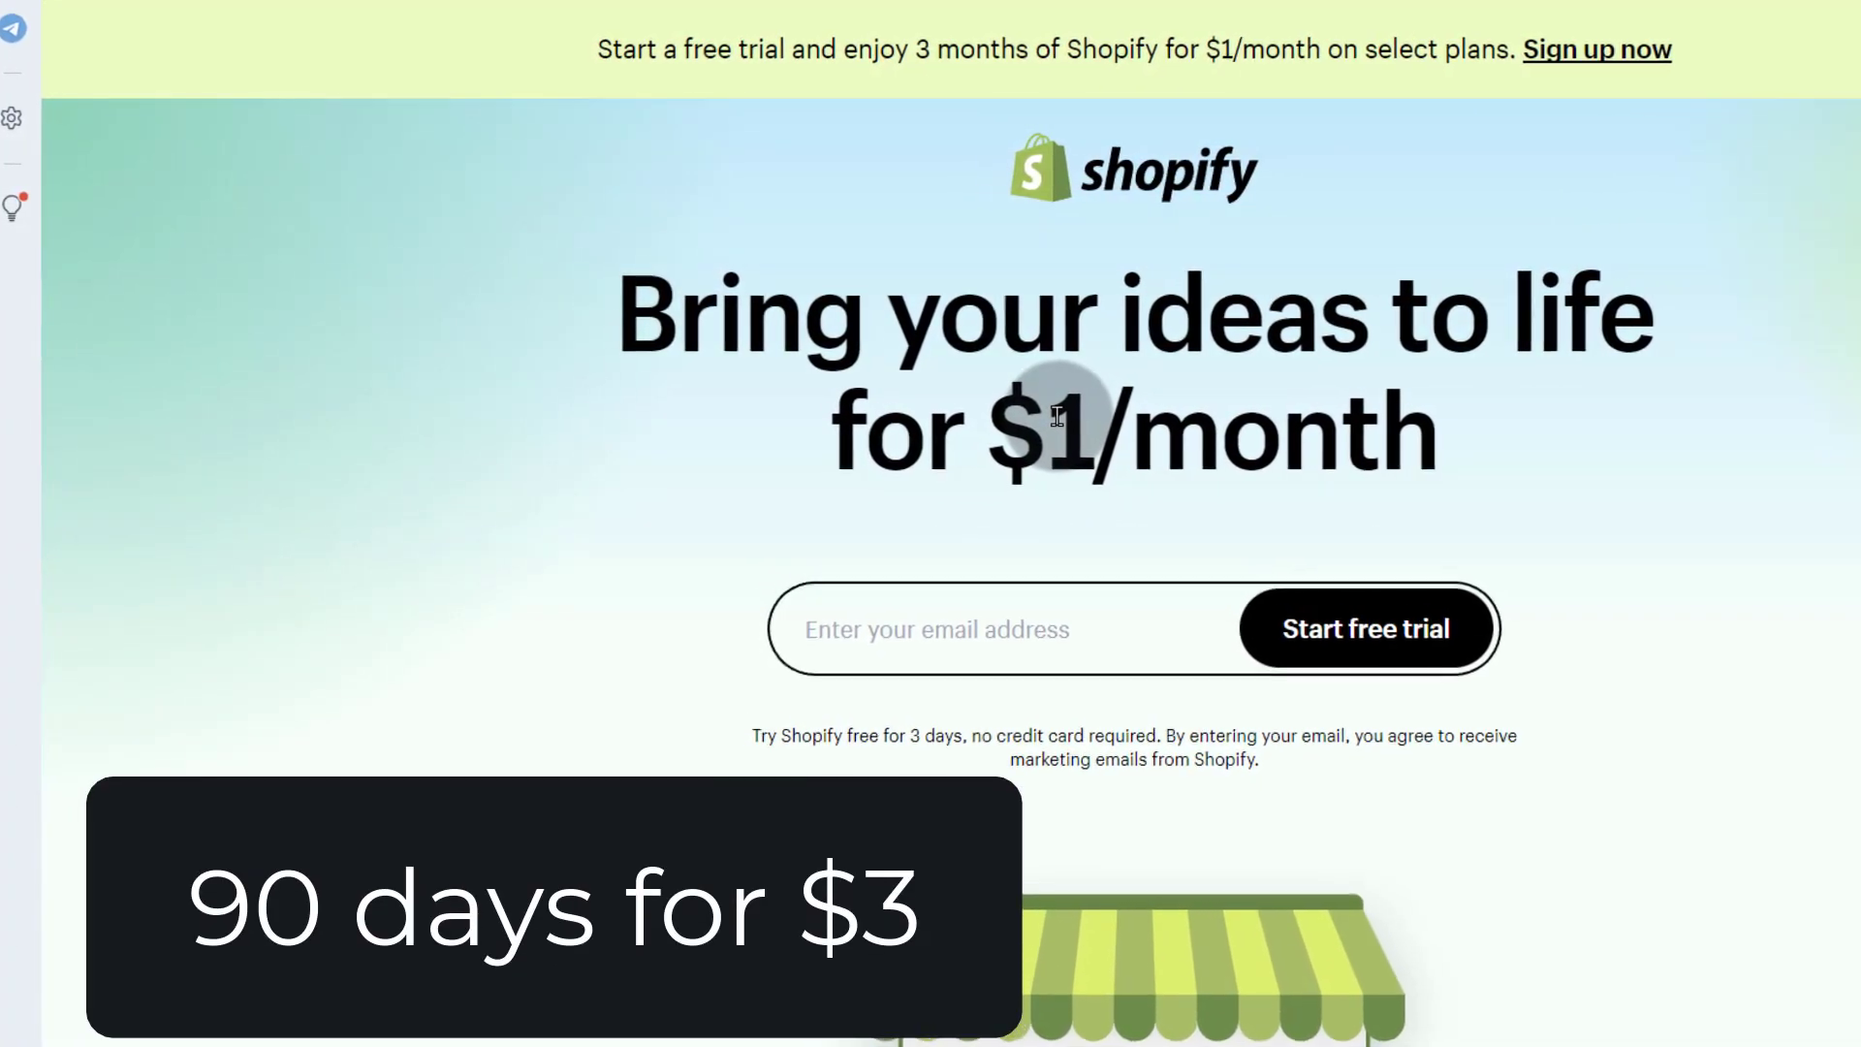
scroll(1110, 705, "down", 6)
scroll(1119, 701, "up", 6)
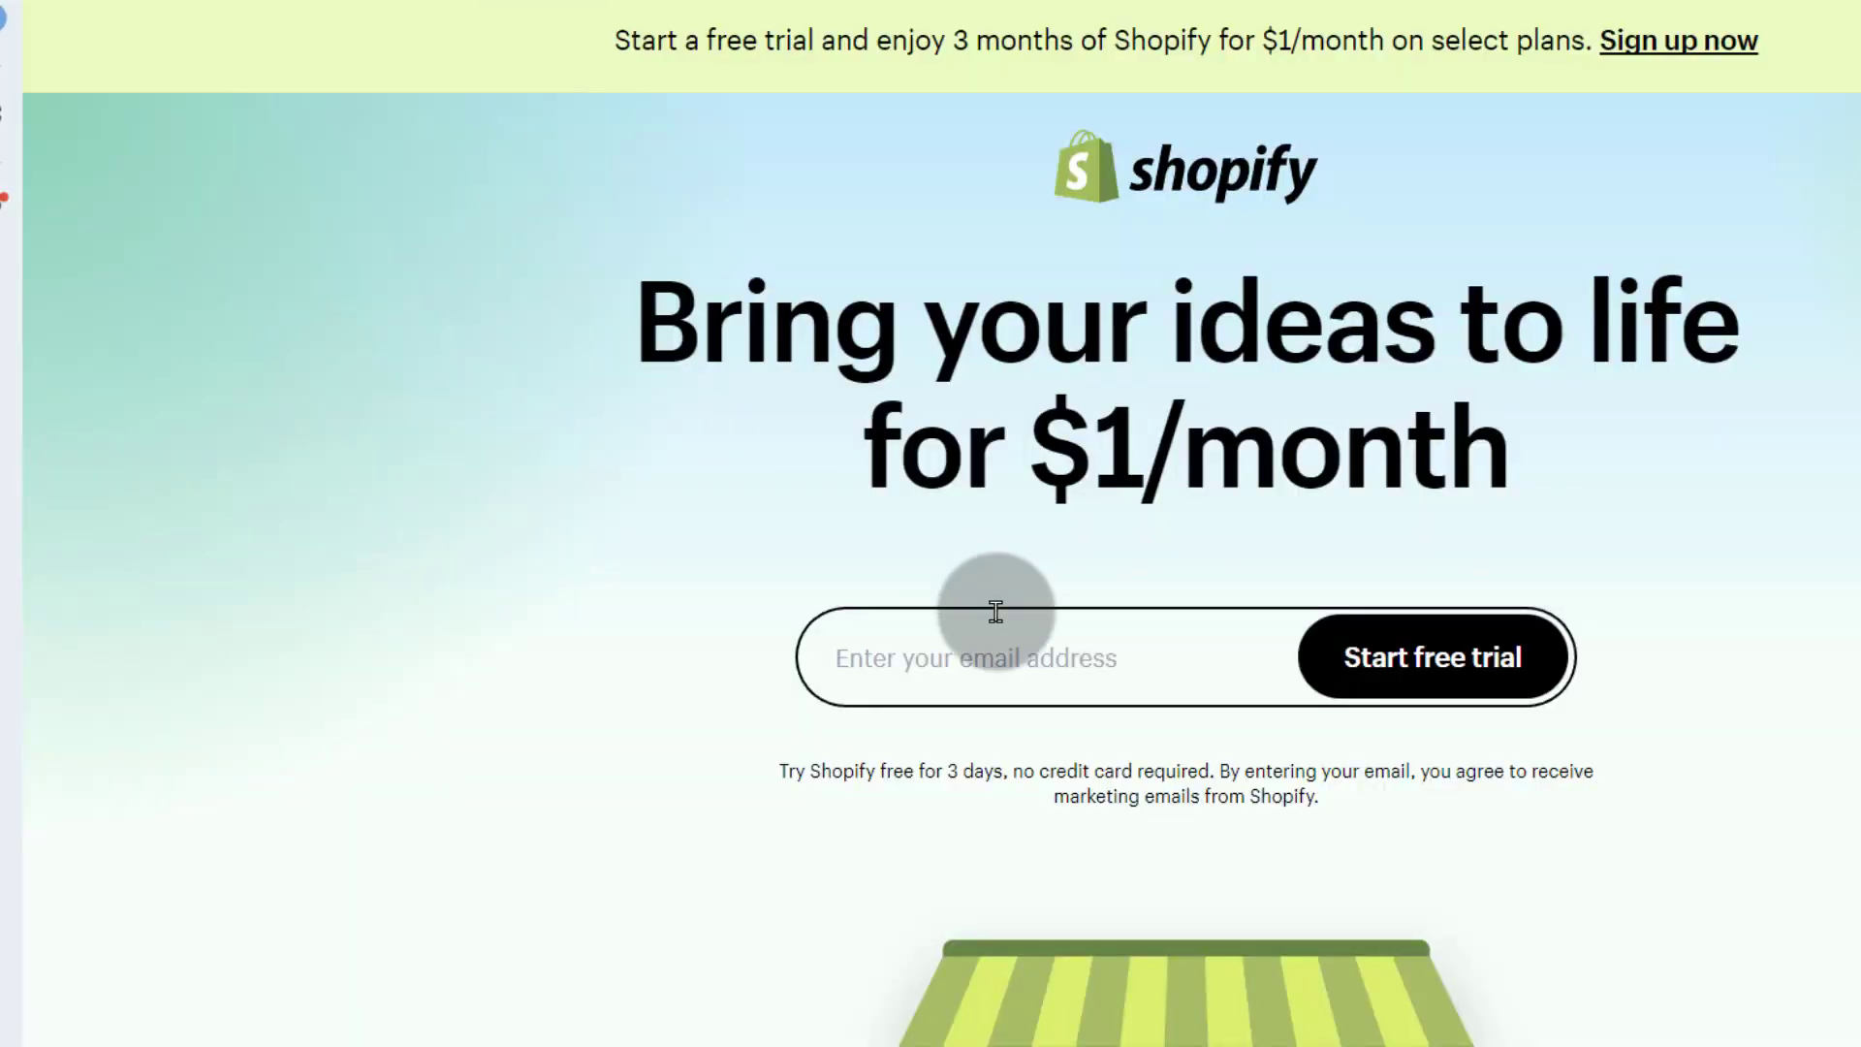
left_click(1004, 666)
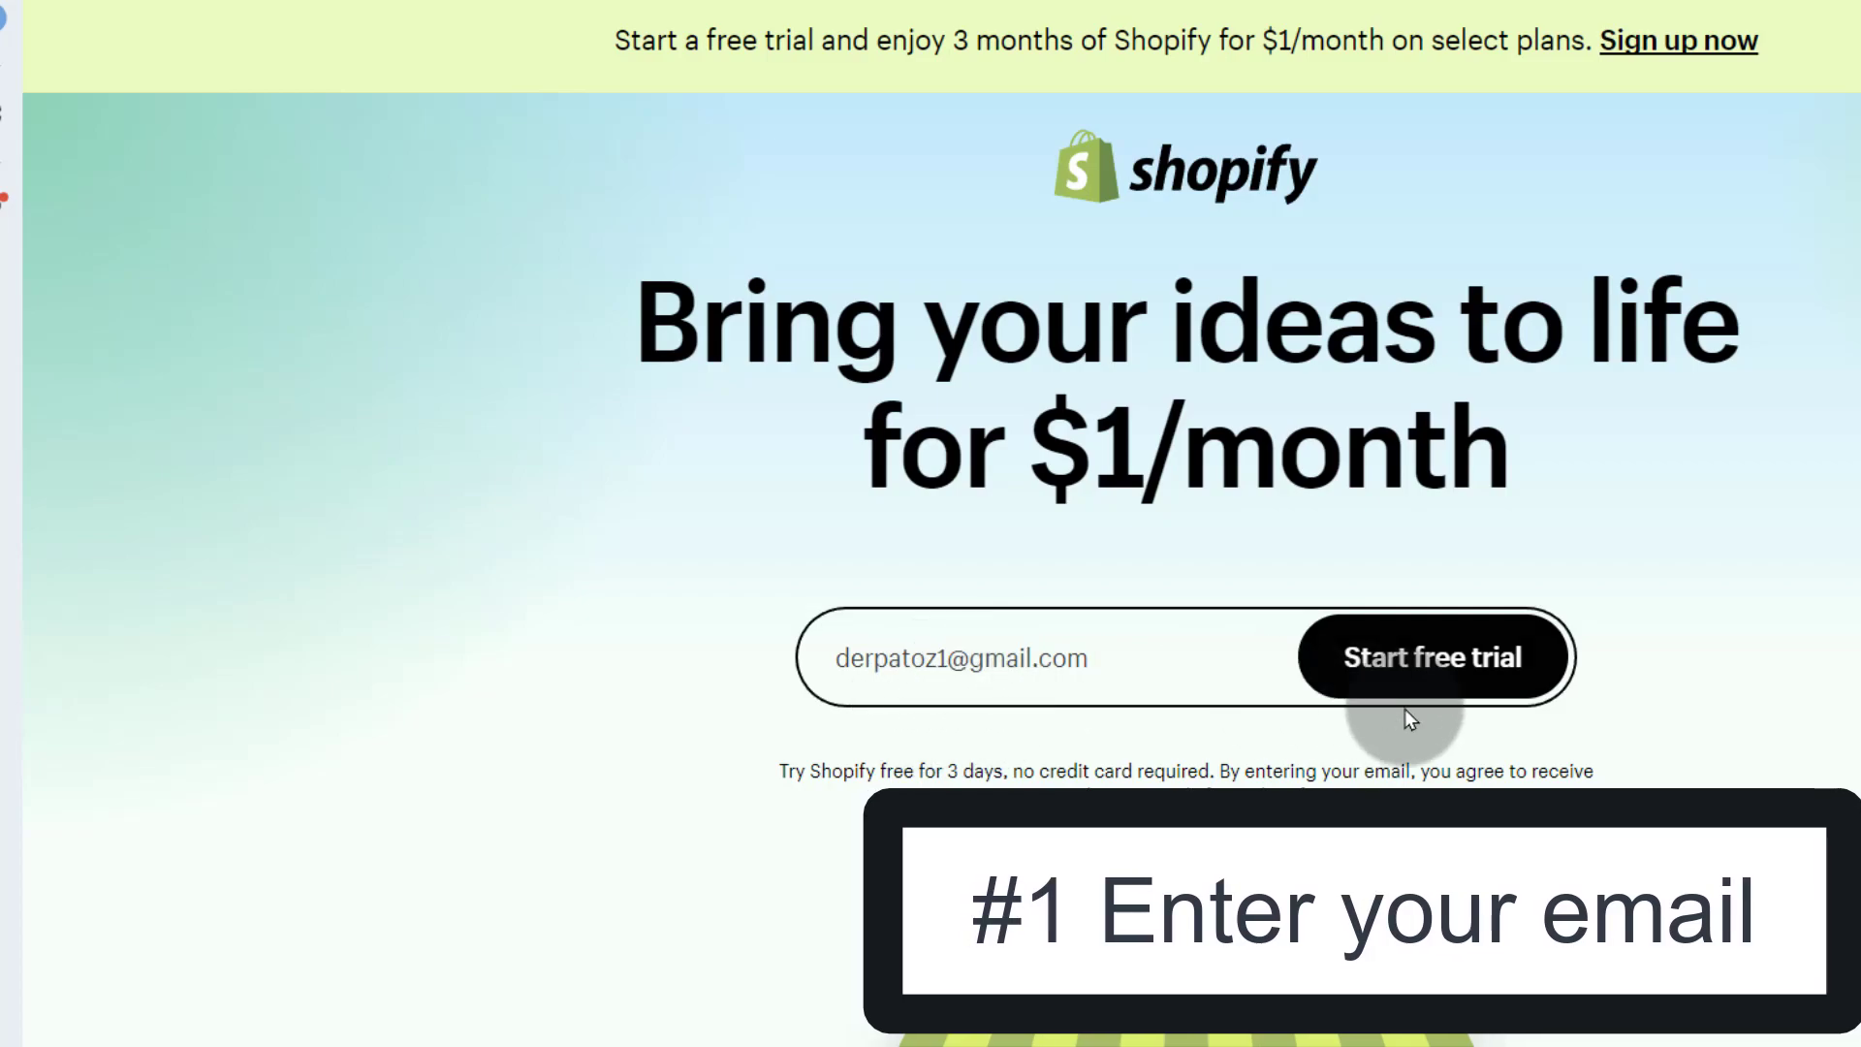
left_click(1454, 649)
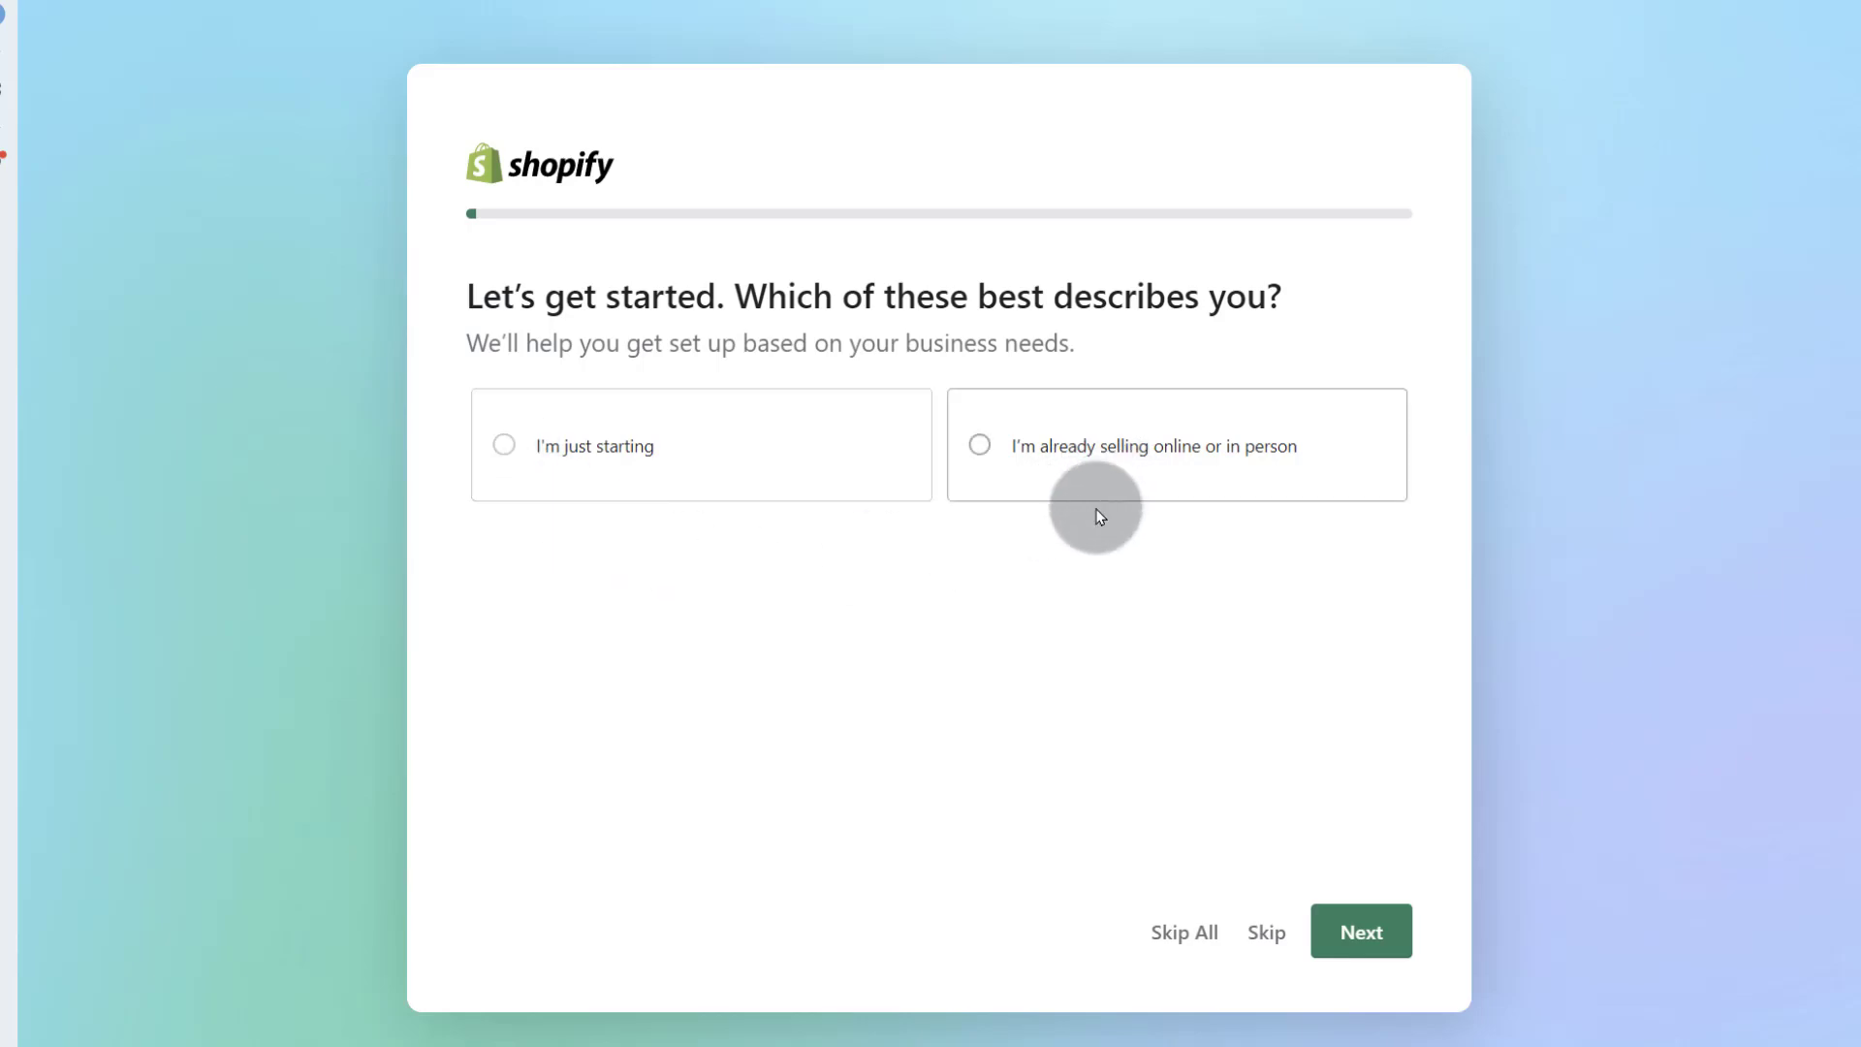
Step: Answer 'I'm just starting', skip the next question, and keep 'An online store'
left_click(525, 447)
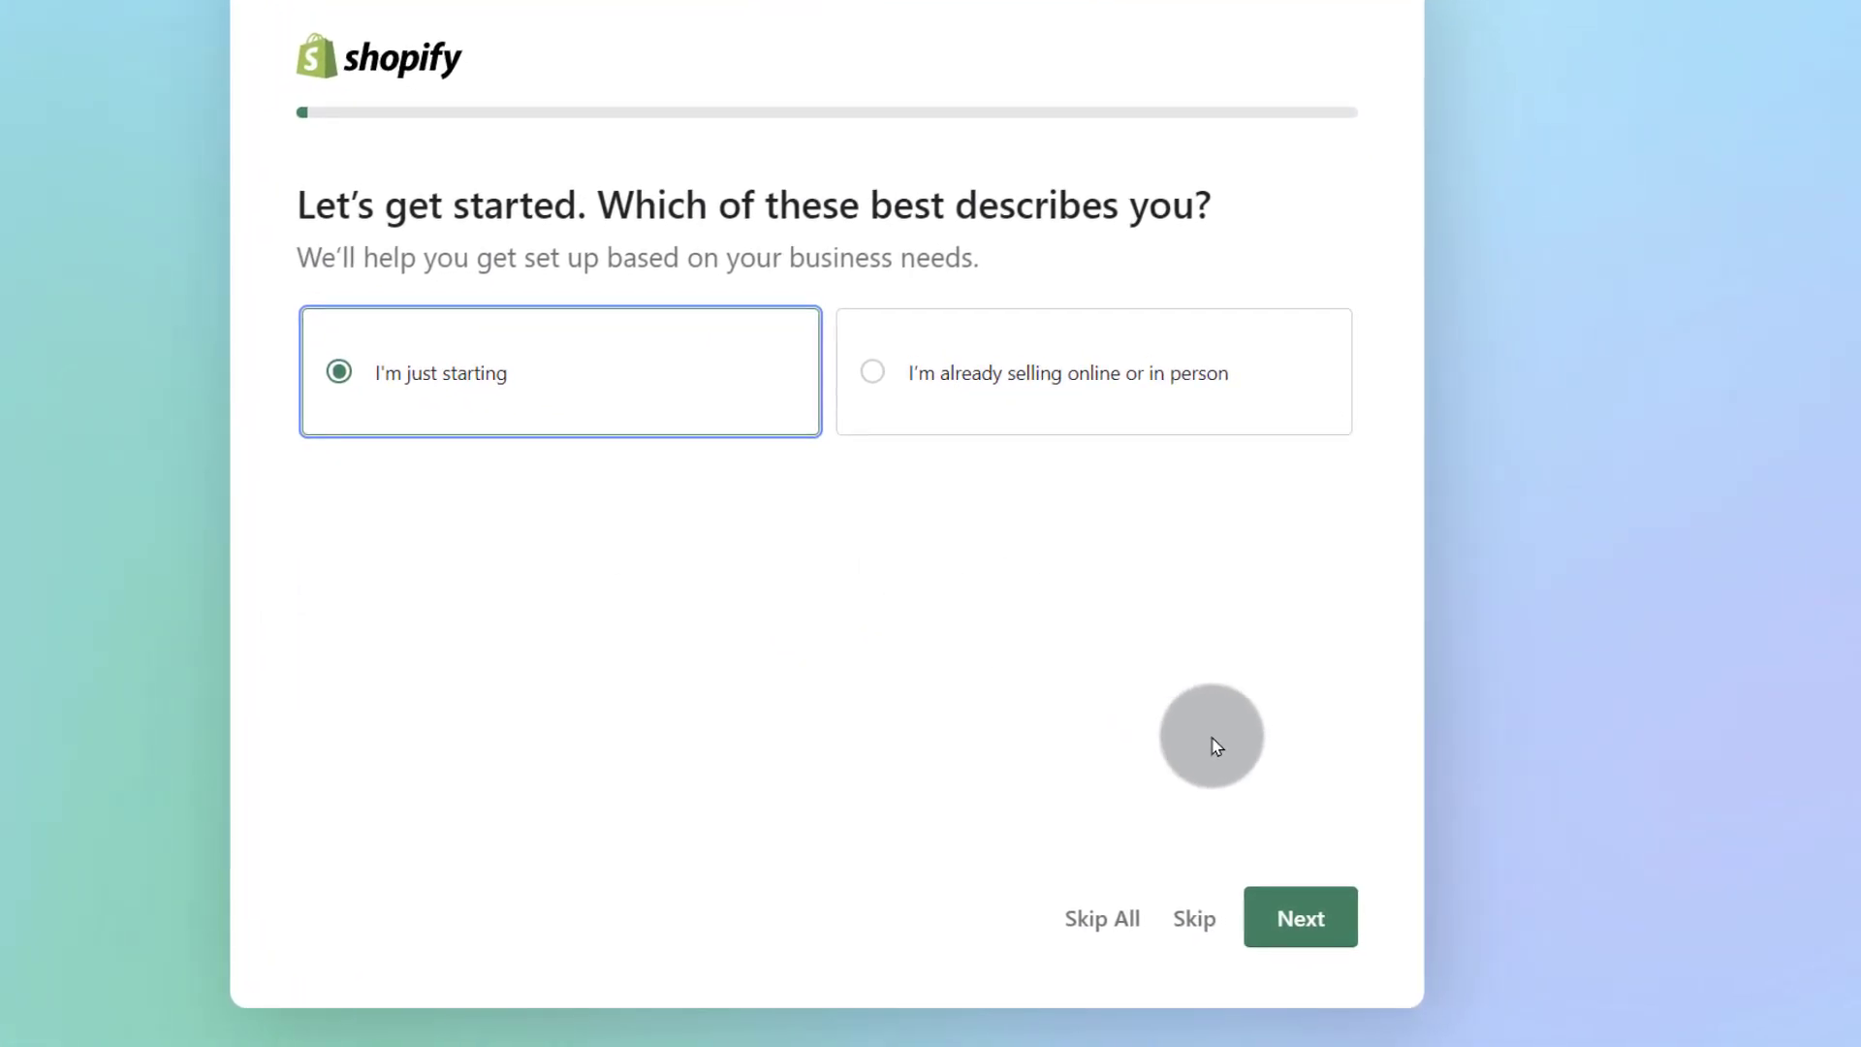
left_click(1305, 933)
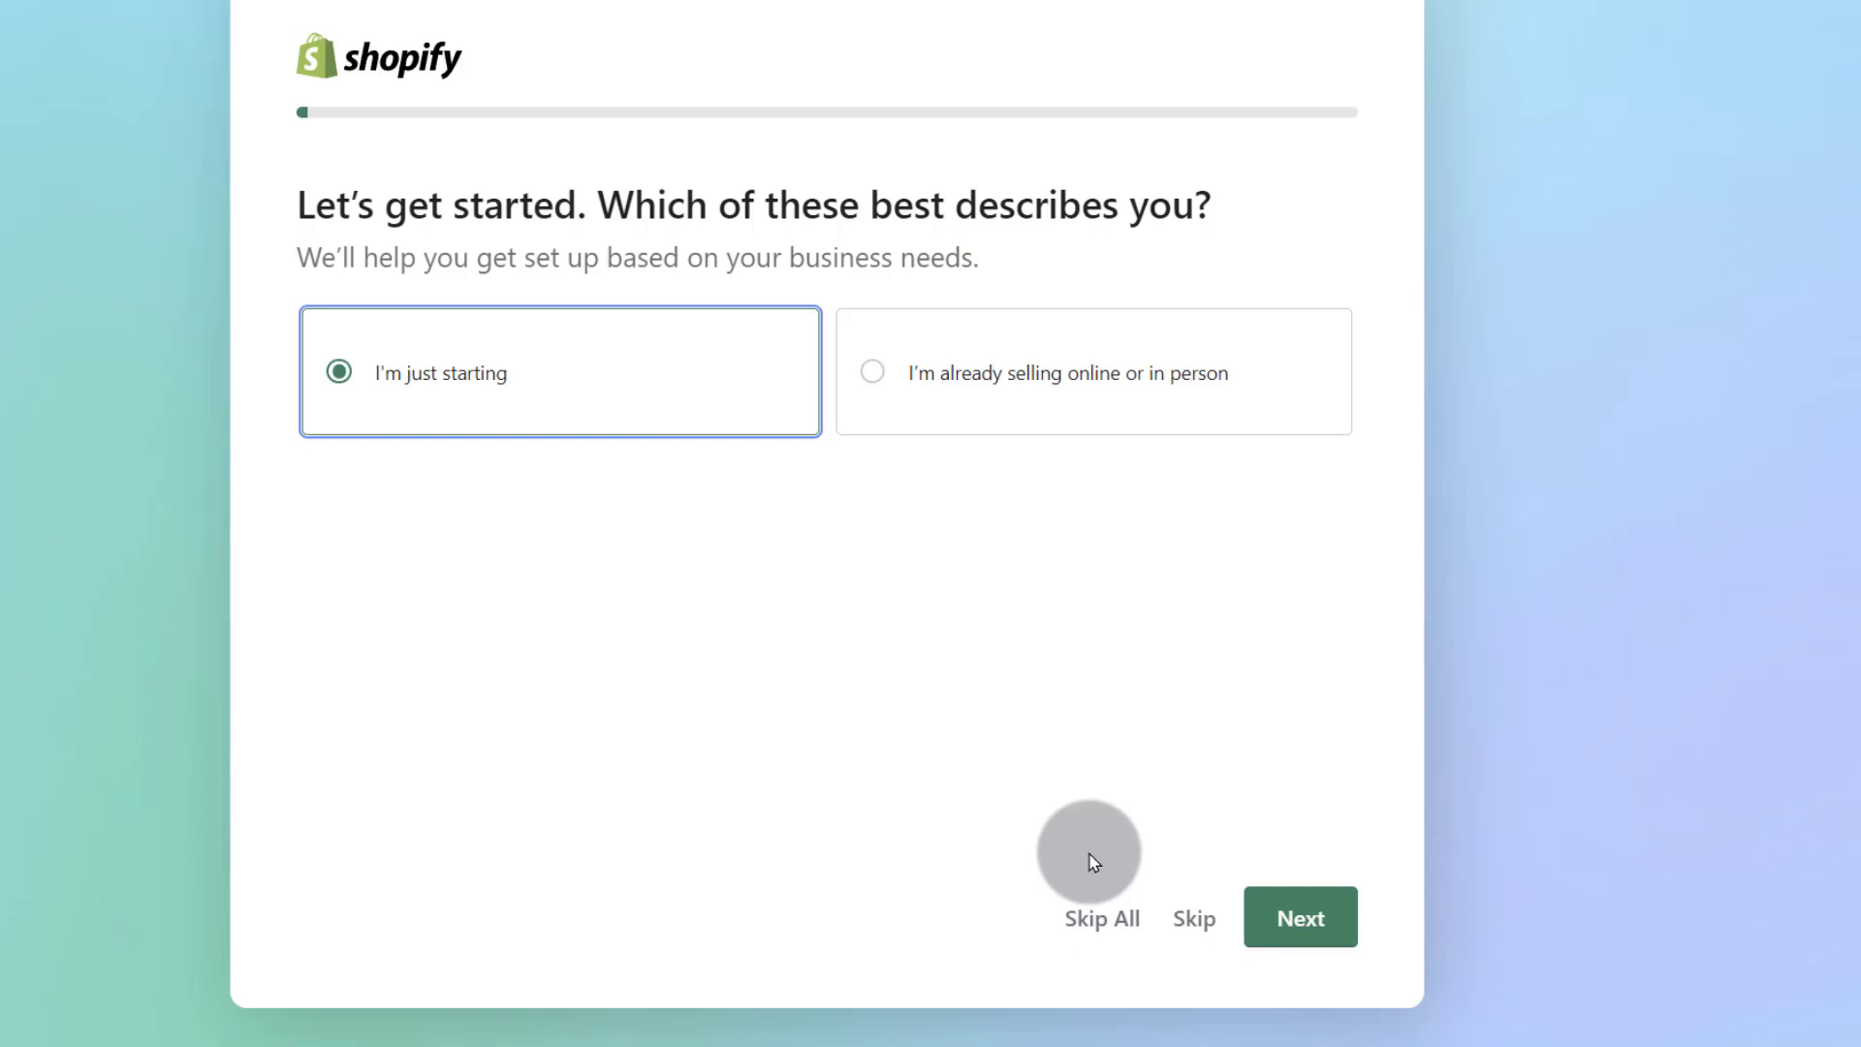
left_click(1193, 922)
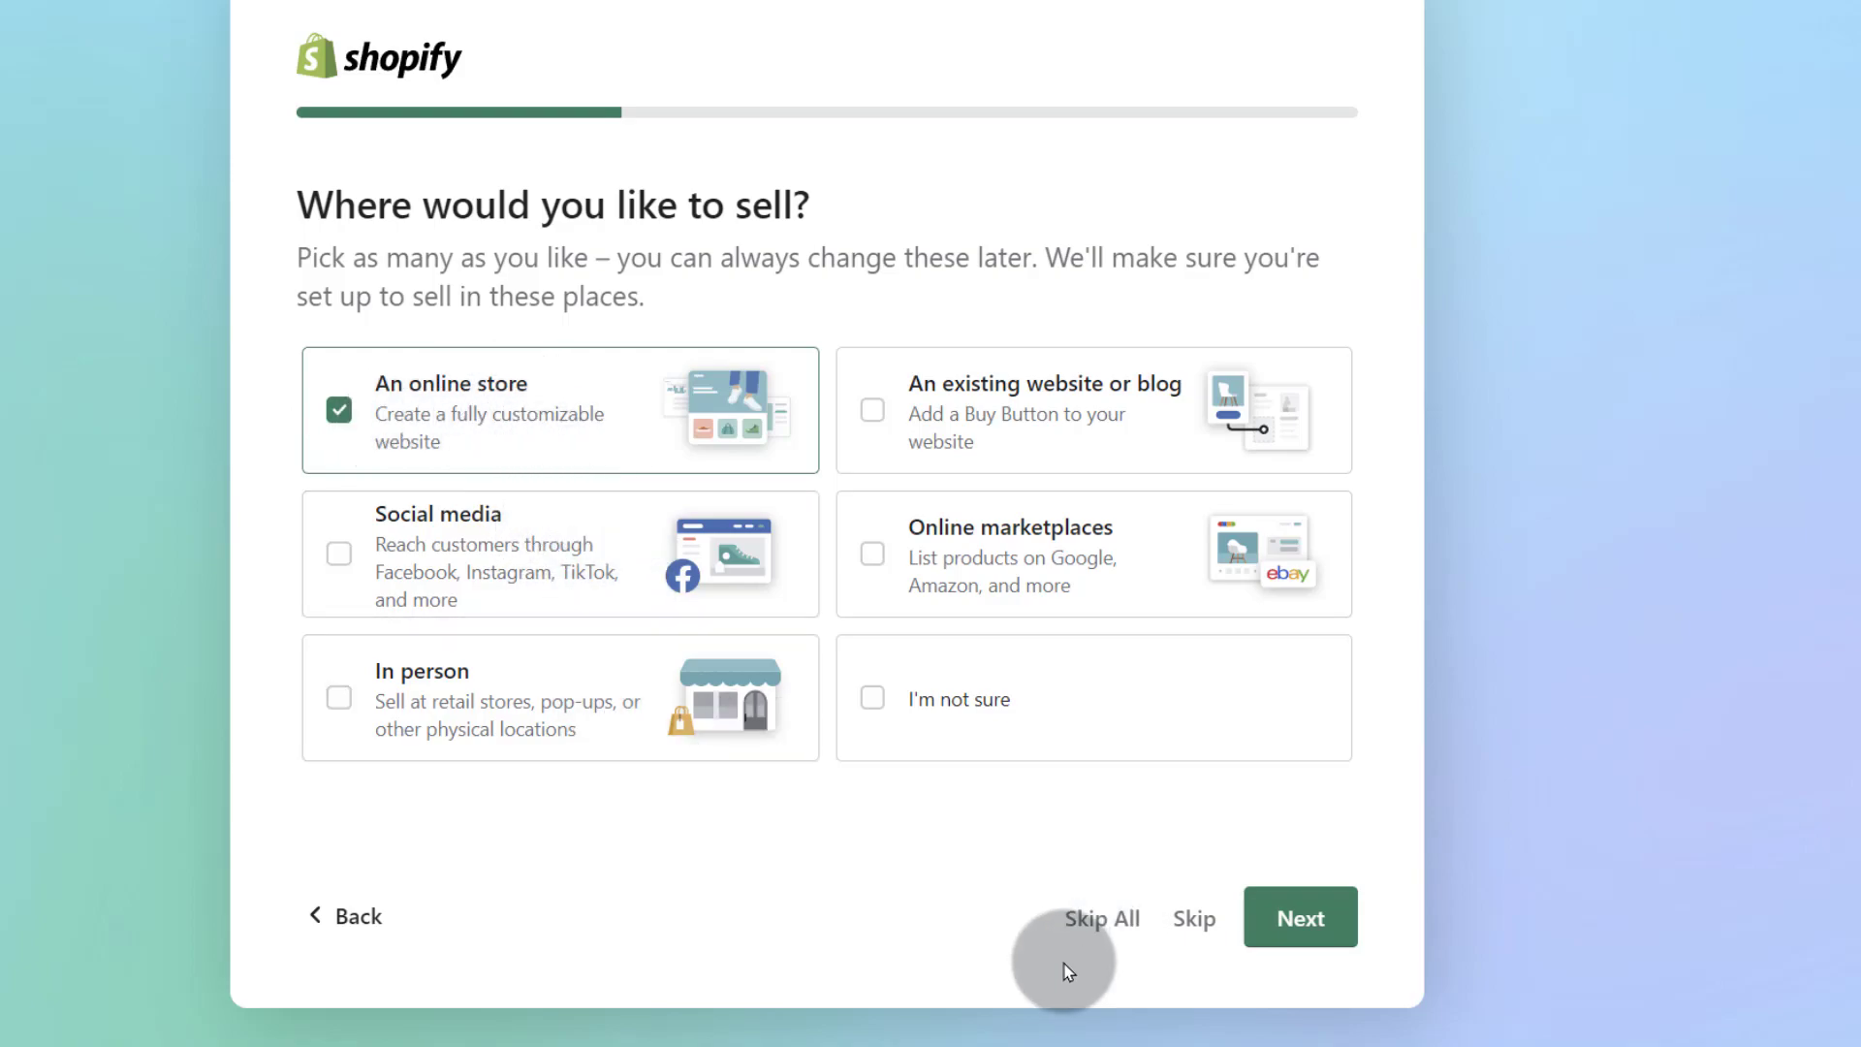
left_click(1316, 925)
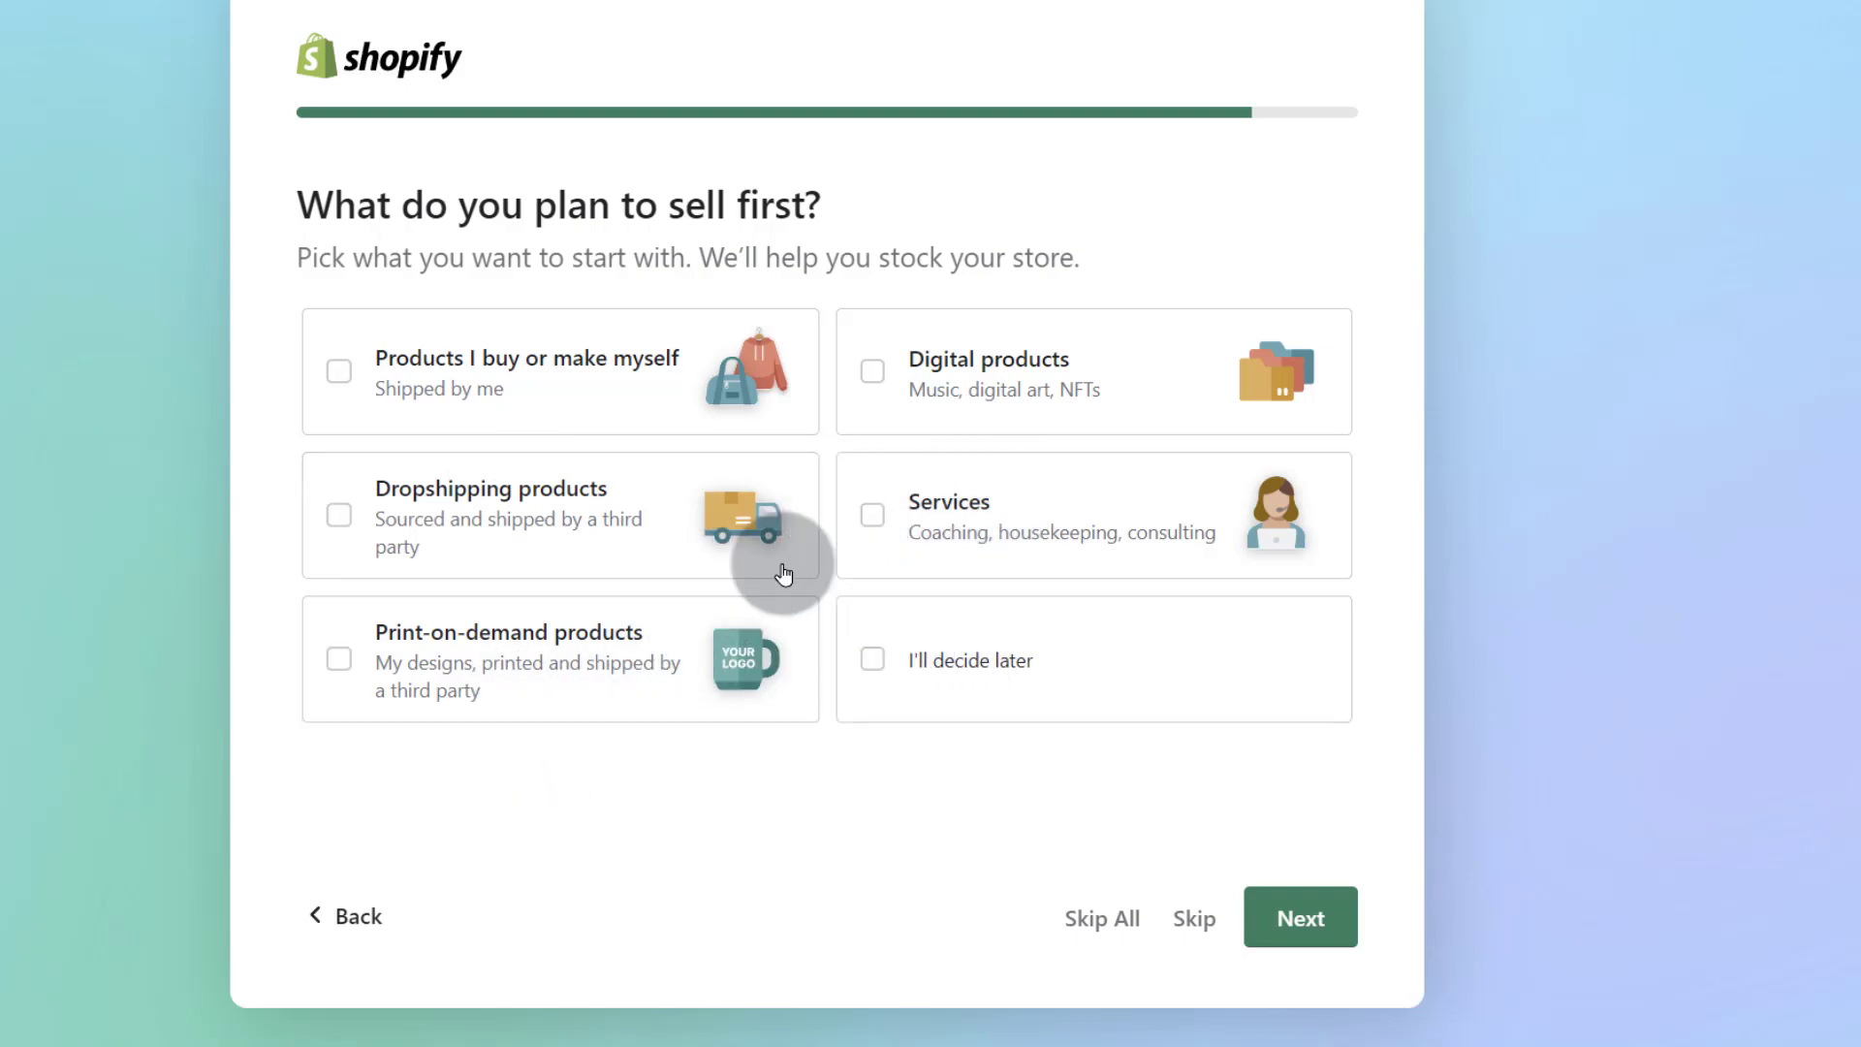
Step: Select all five product types: own products, dropshipping, digital, services, and print-on-demand, then continue
left_click(336, 368)
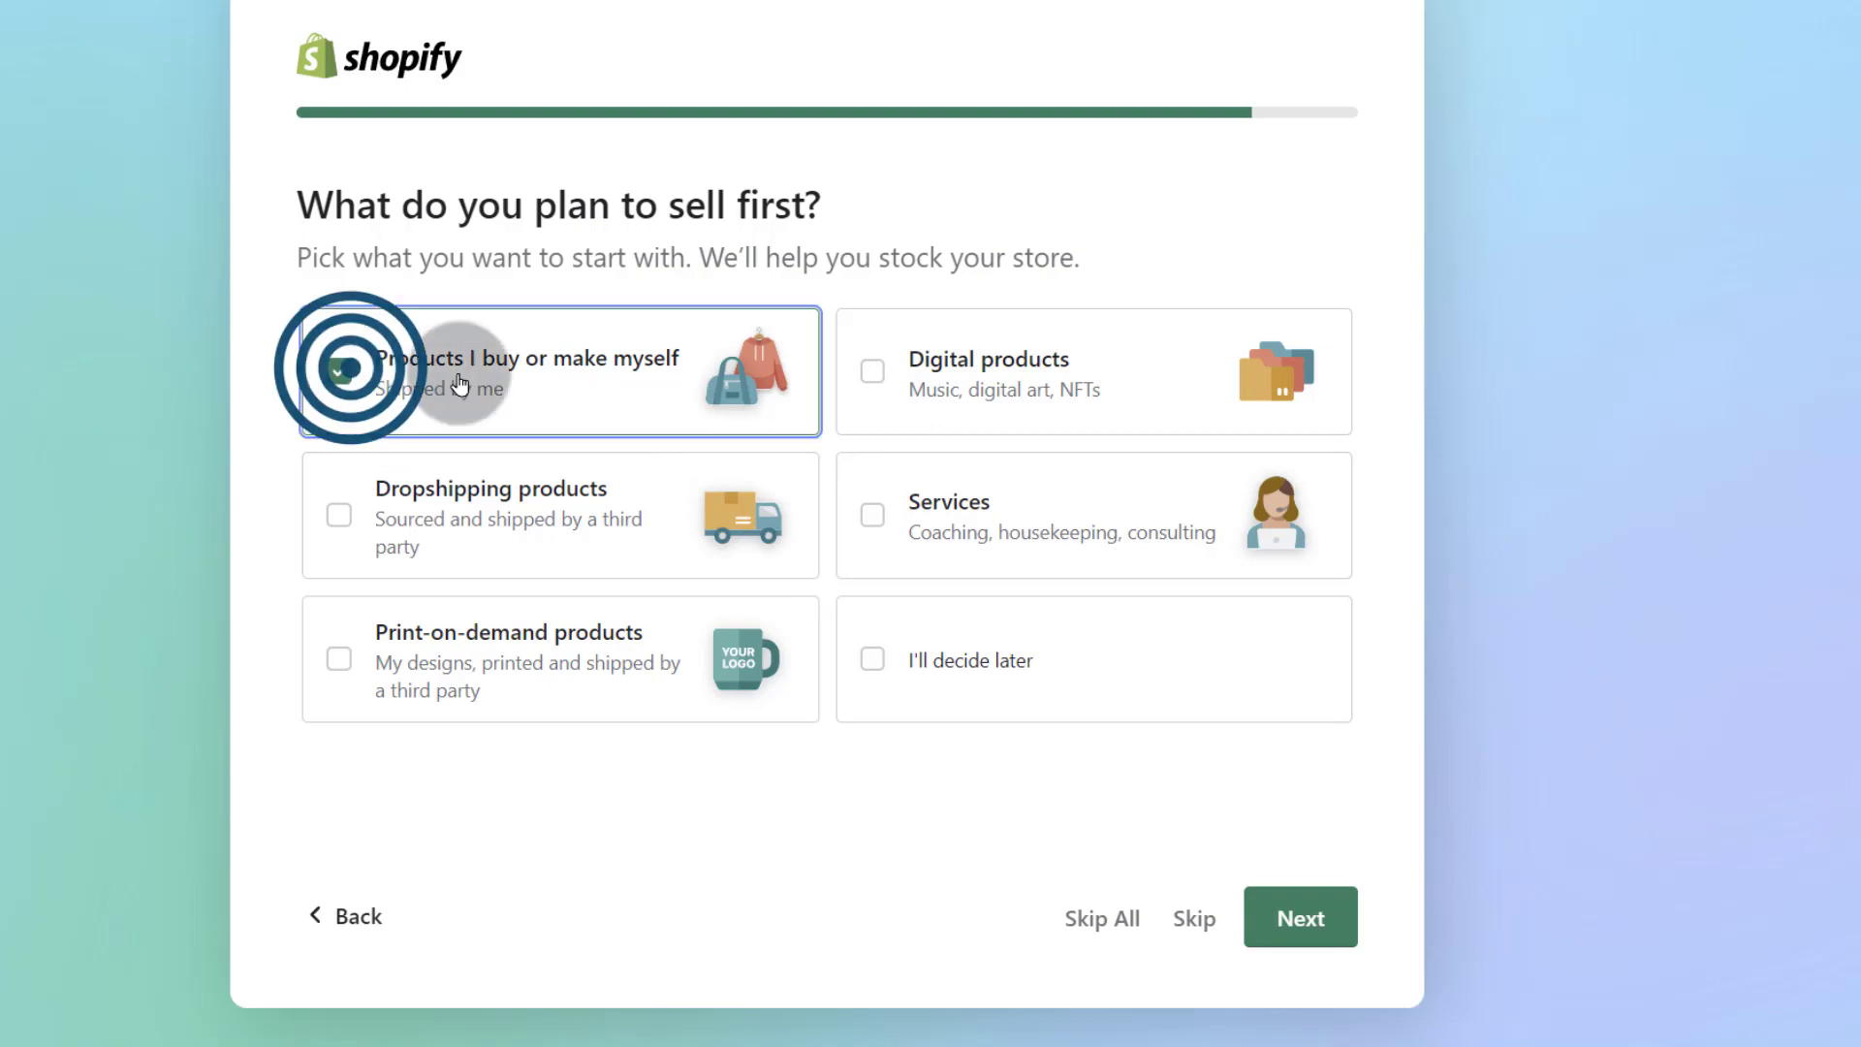
left_click(340, 514)
left_click(871, 372)
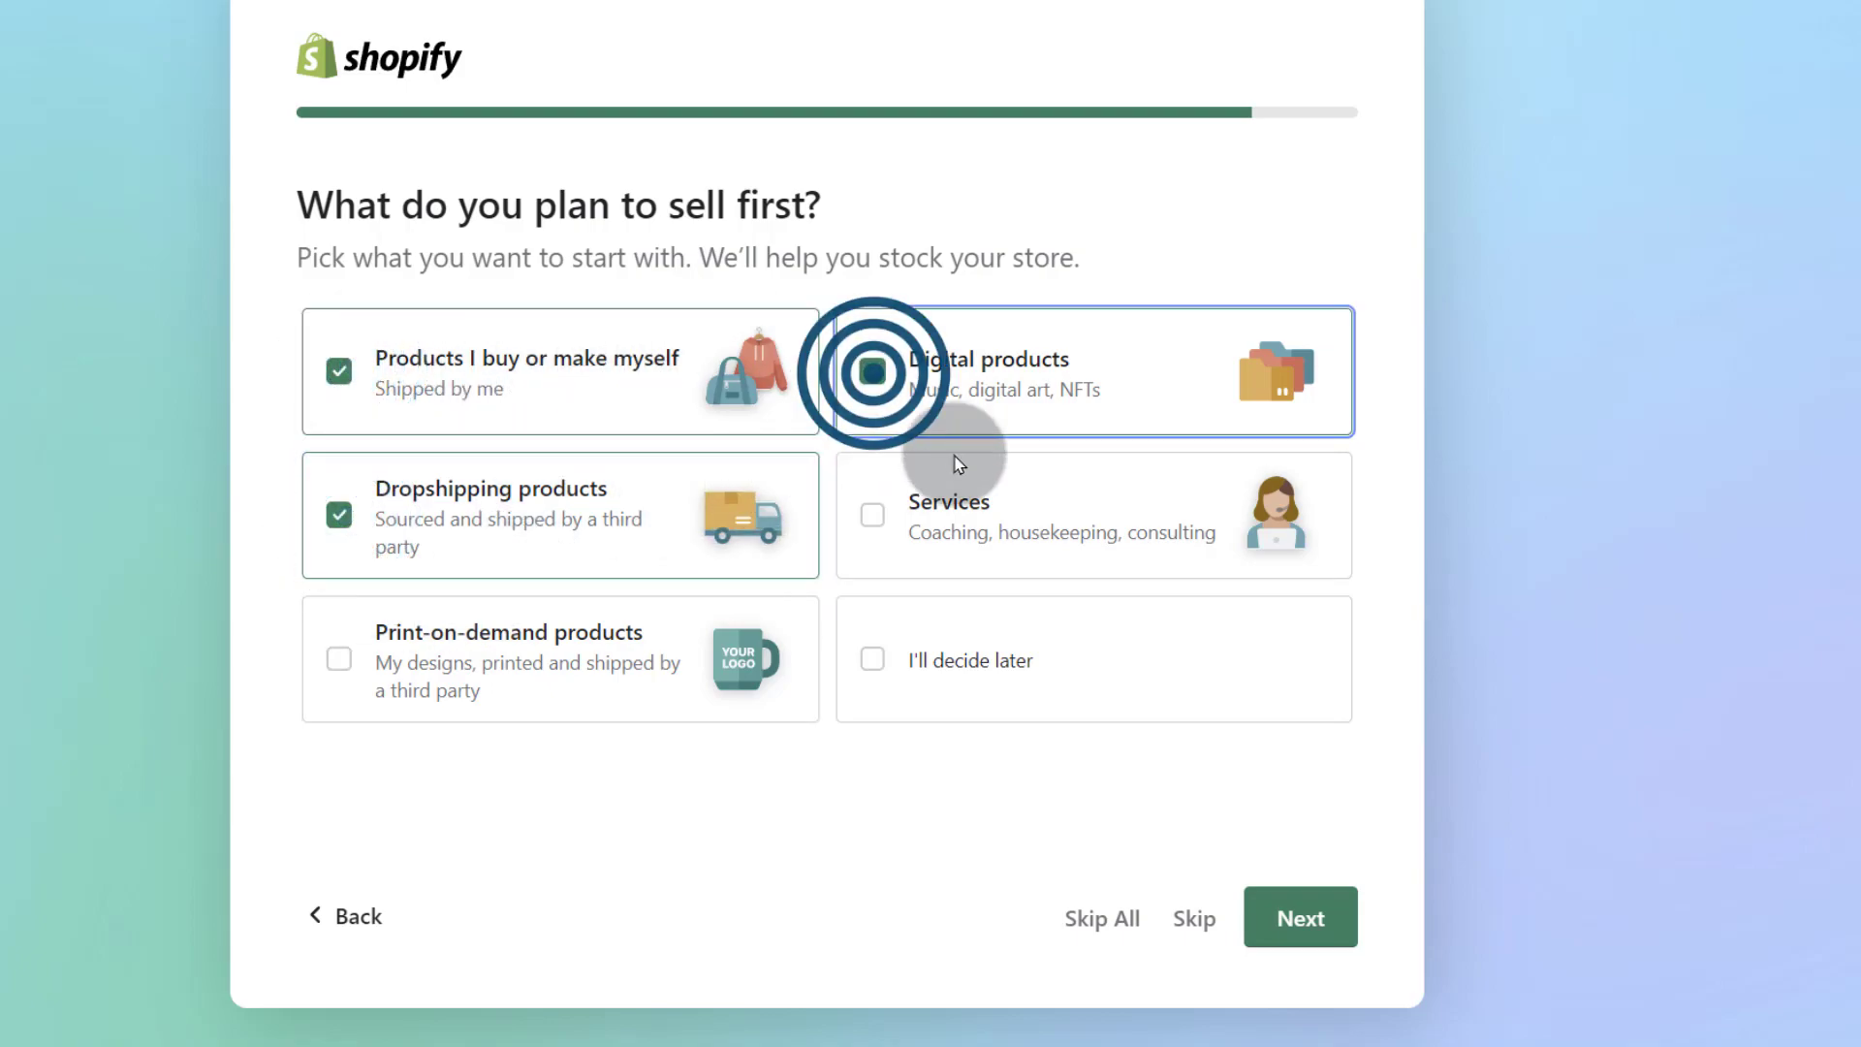
left_click(874, 516)
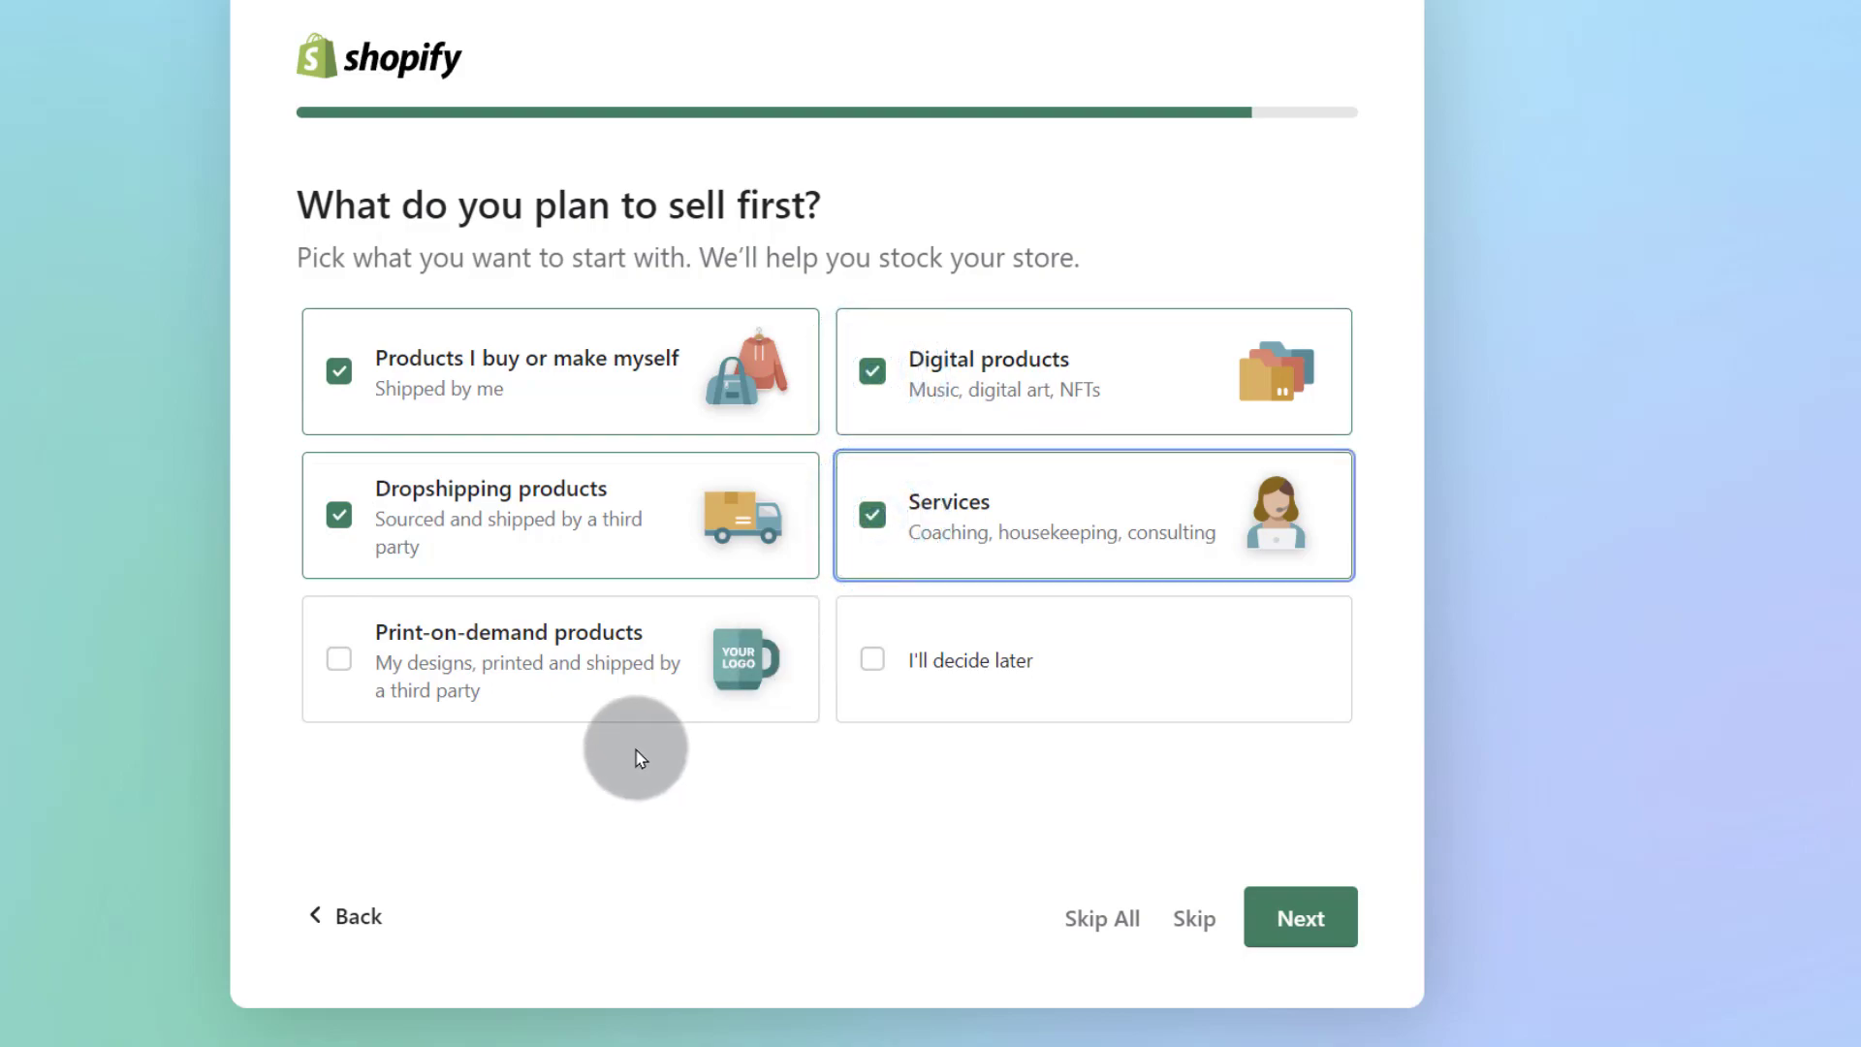
left_click(341, 667)
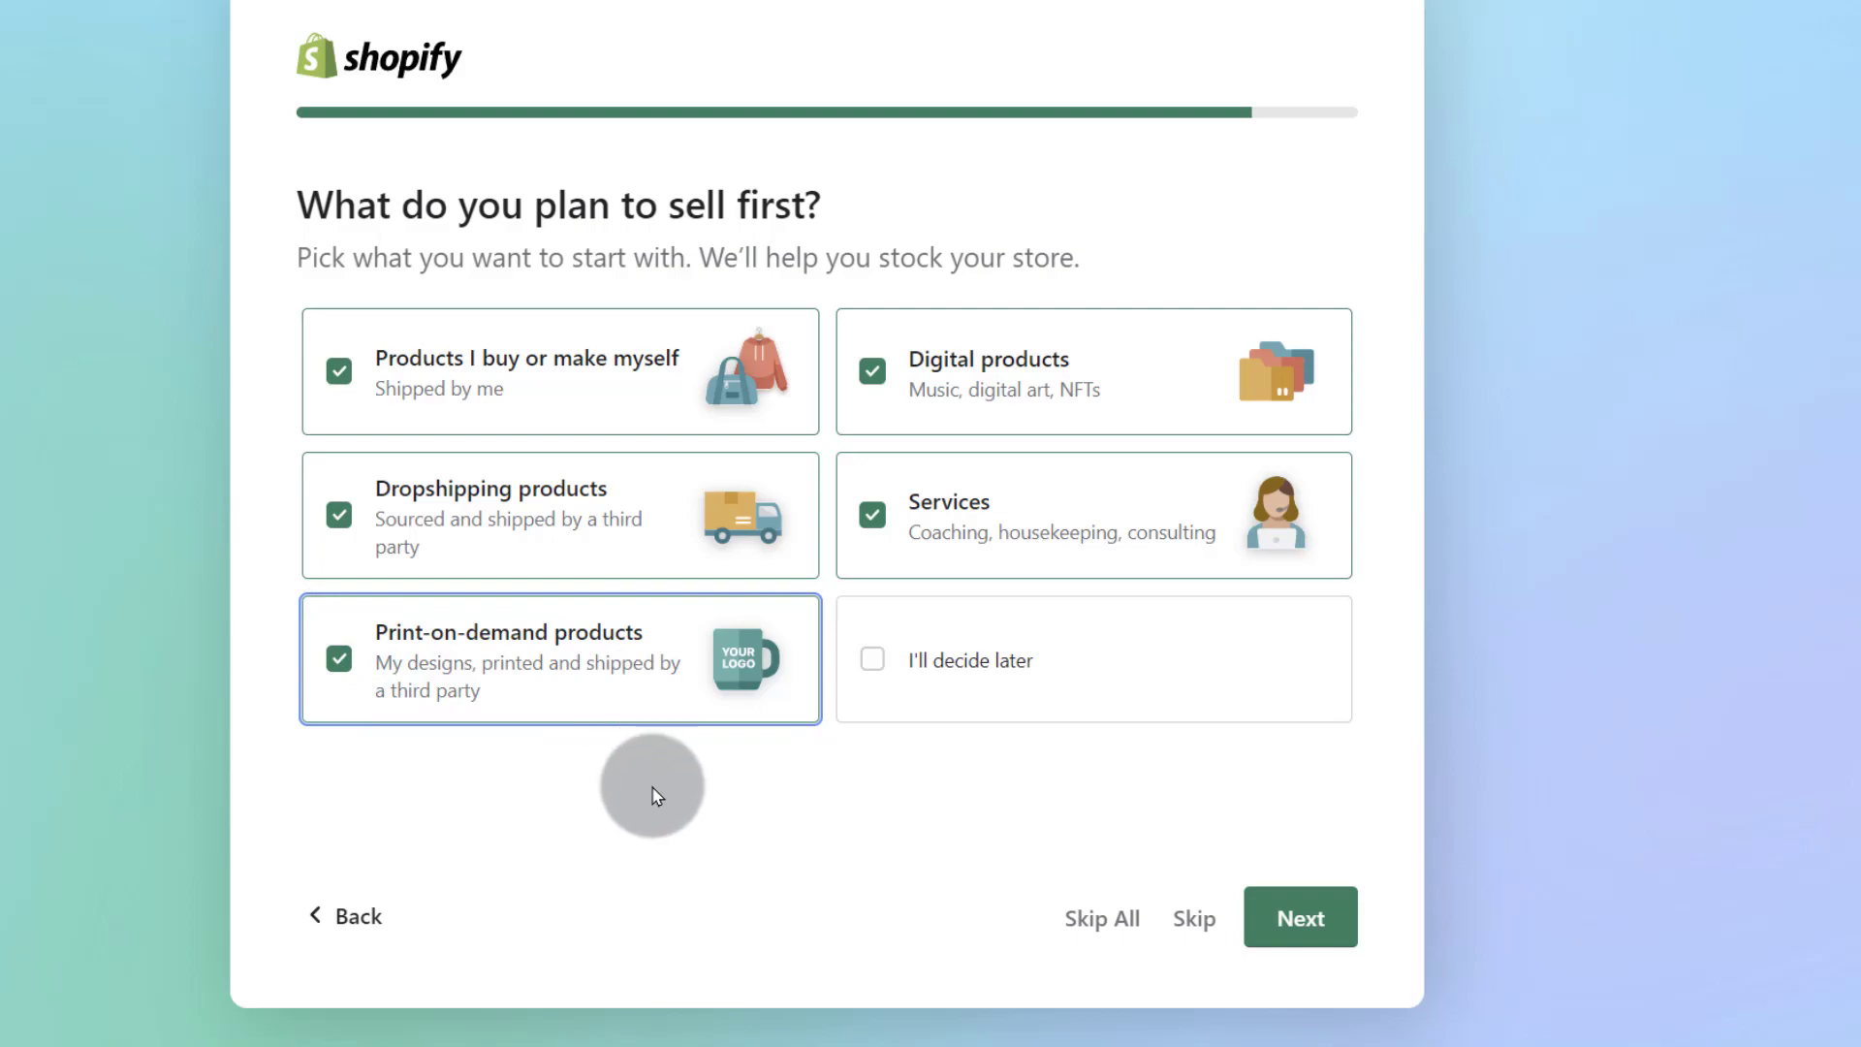
left_click(1299, 918)
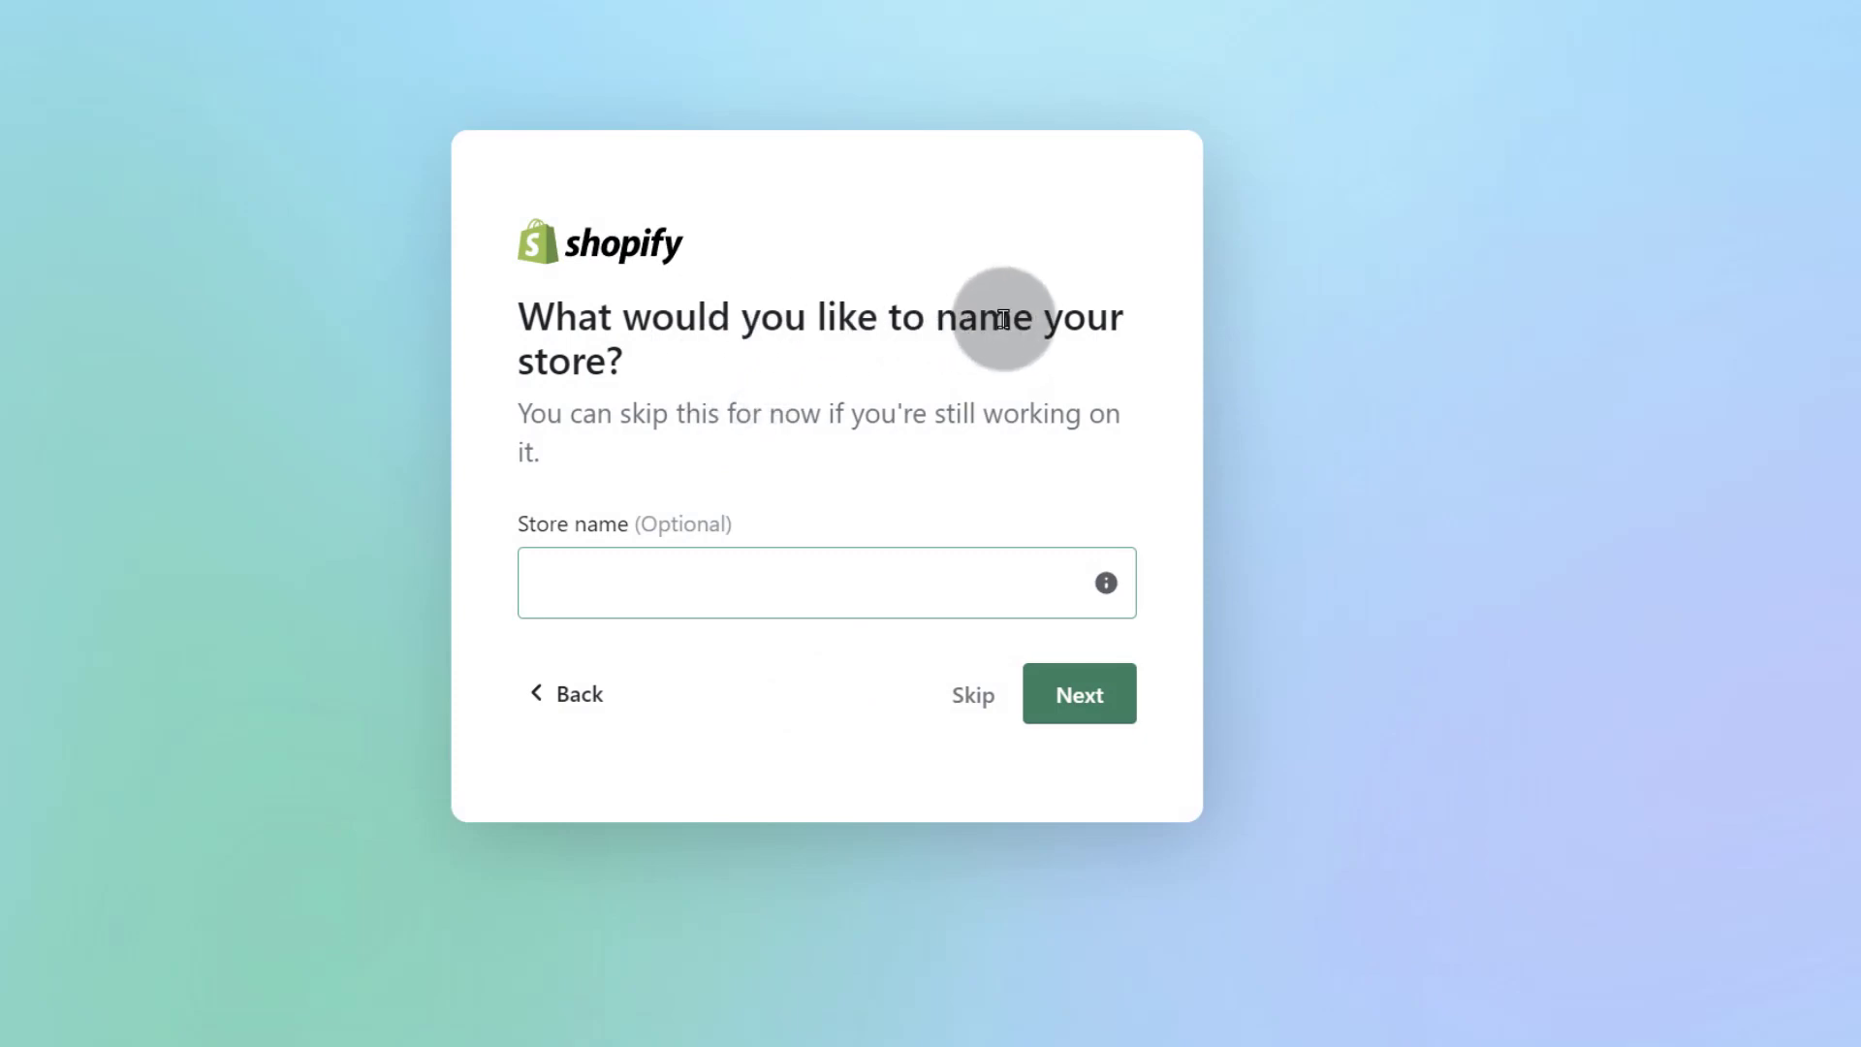
Step: Name the store sumple0, strip the number suffix so the address is sumple0.myshopify.com, and continue
left_click(566, 564)
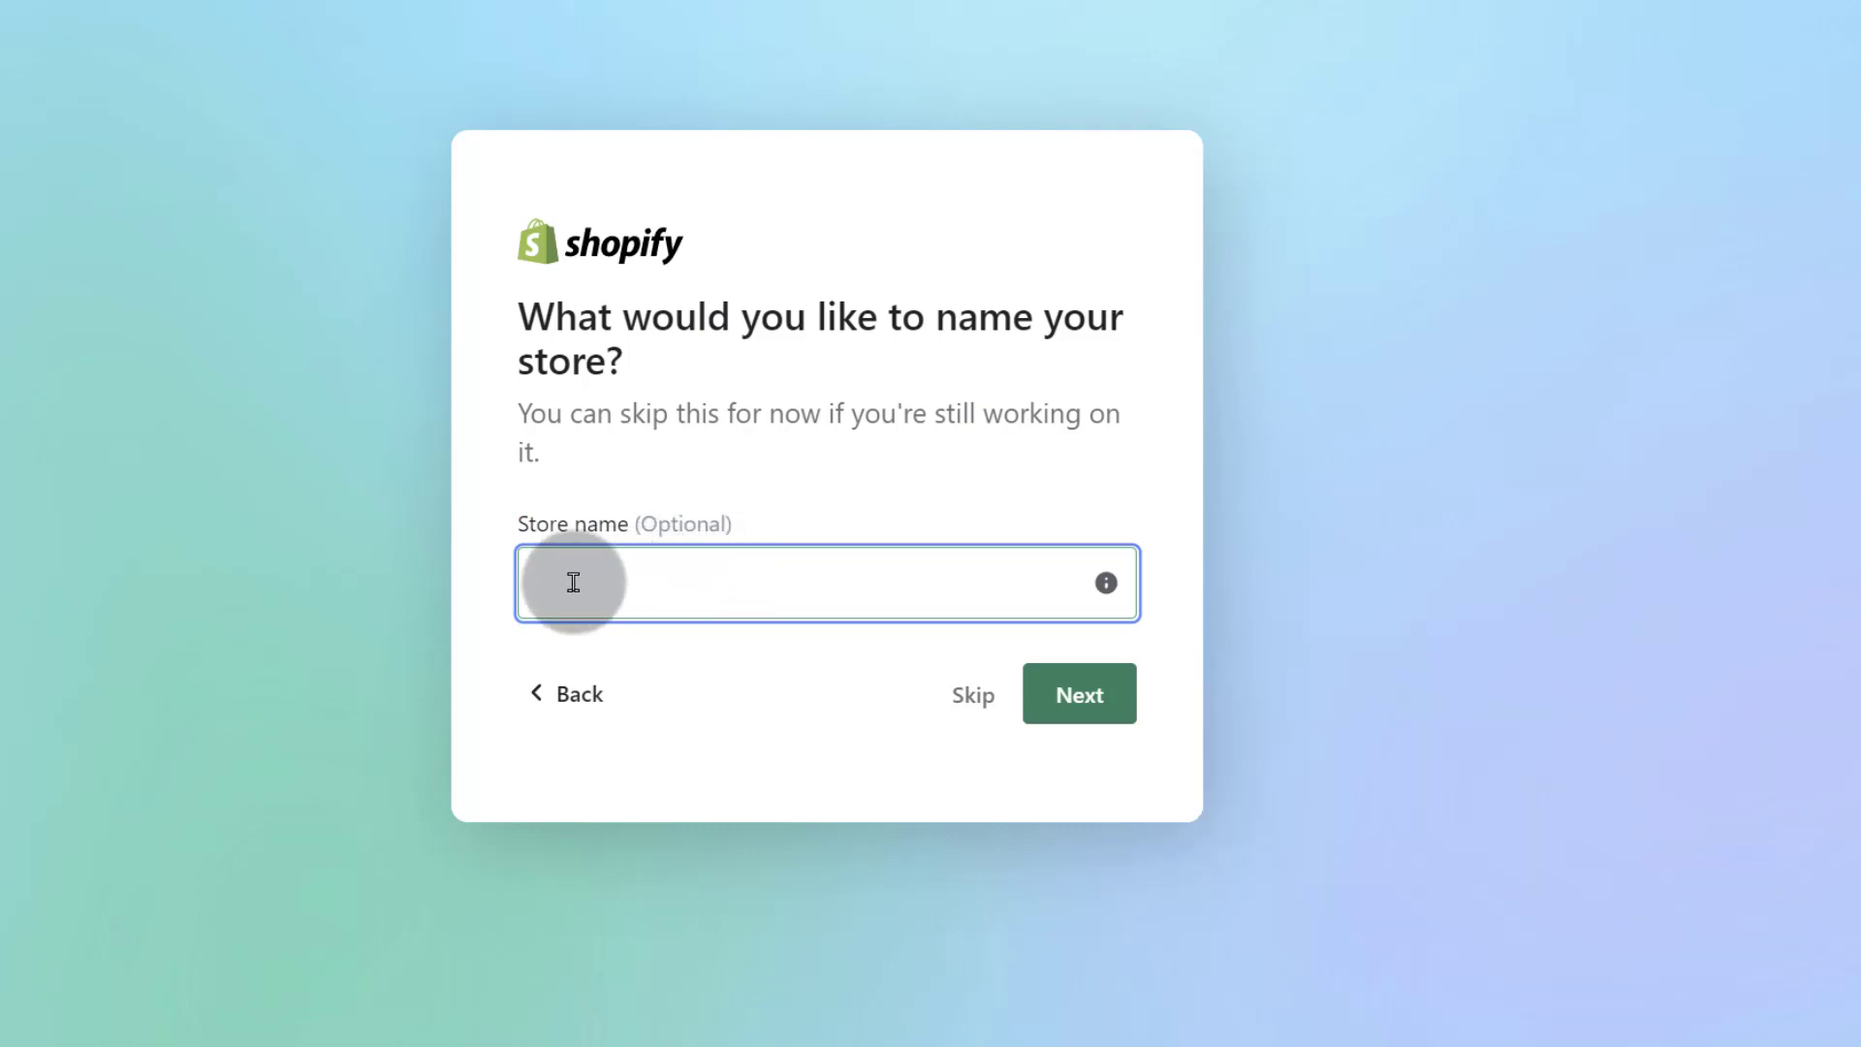
left_click(574, 578)
mouse_move(1074, 556)
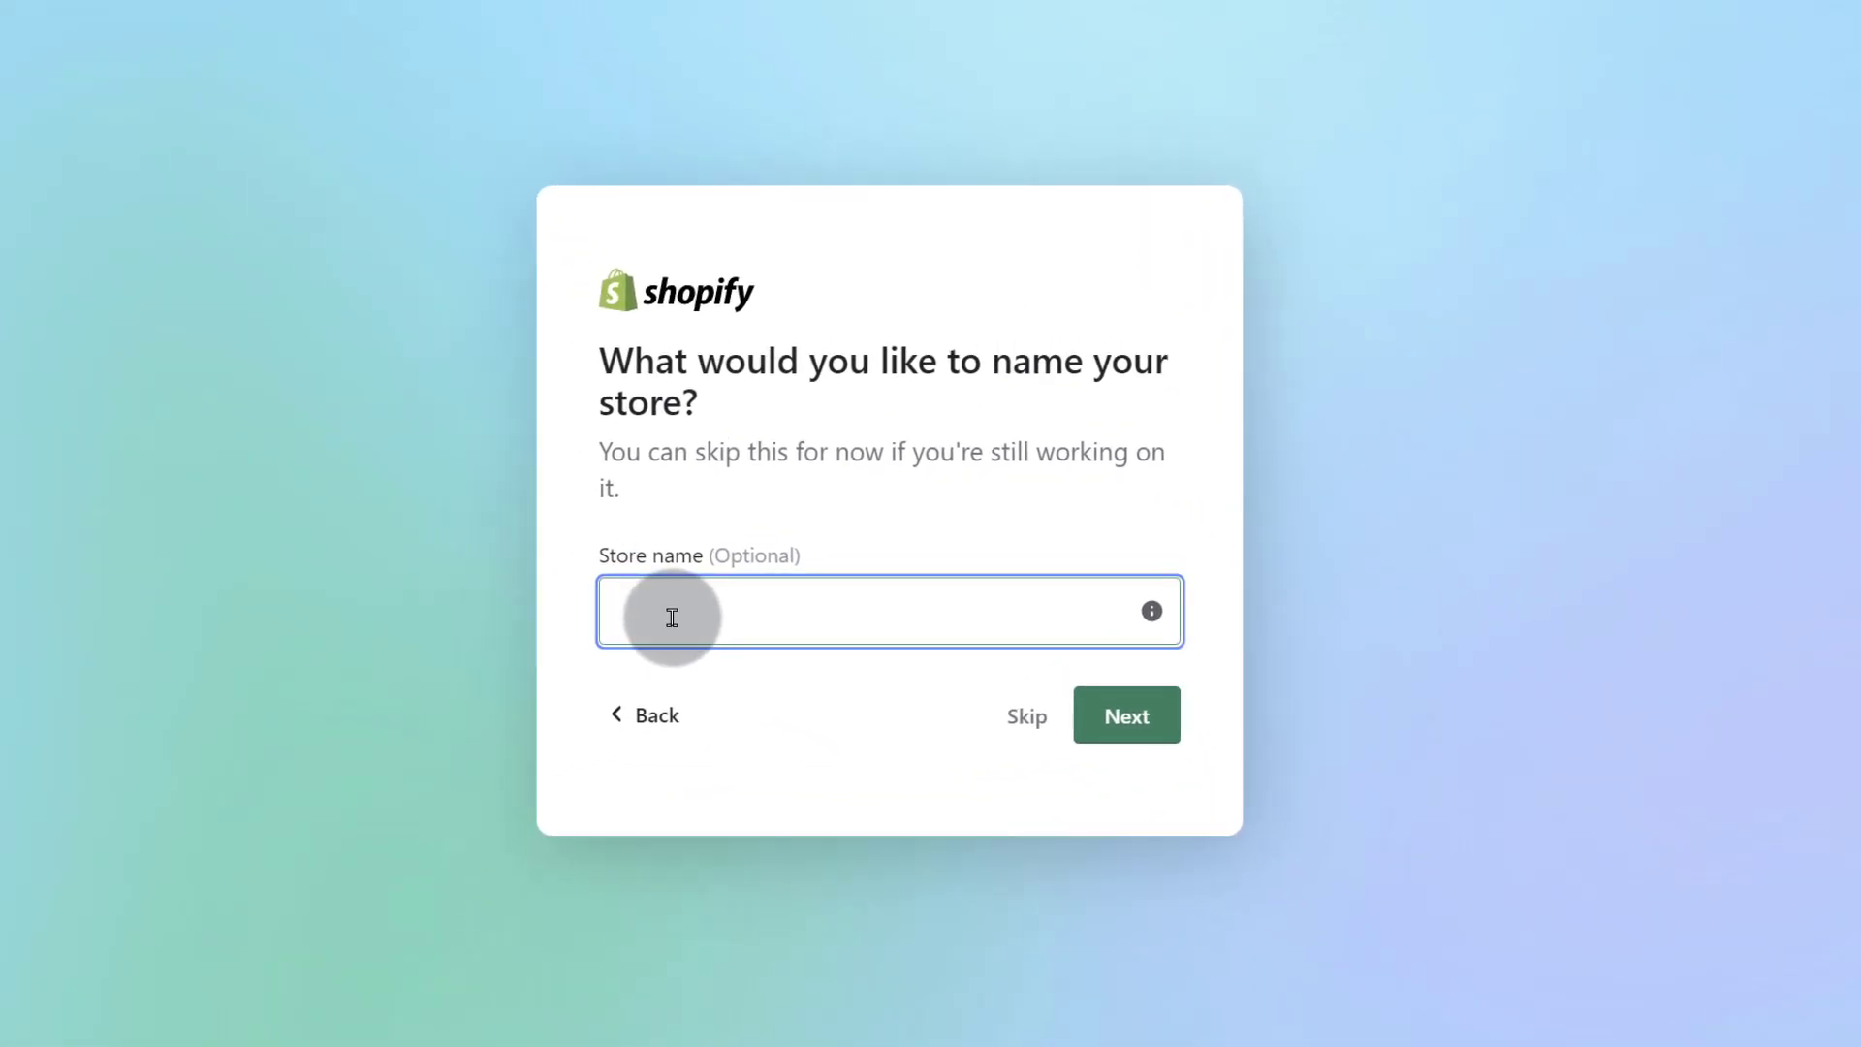
left_click(651, 603)
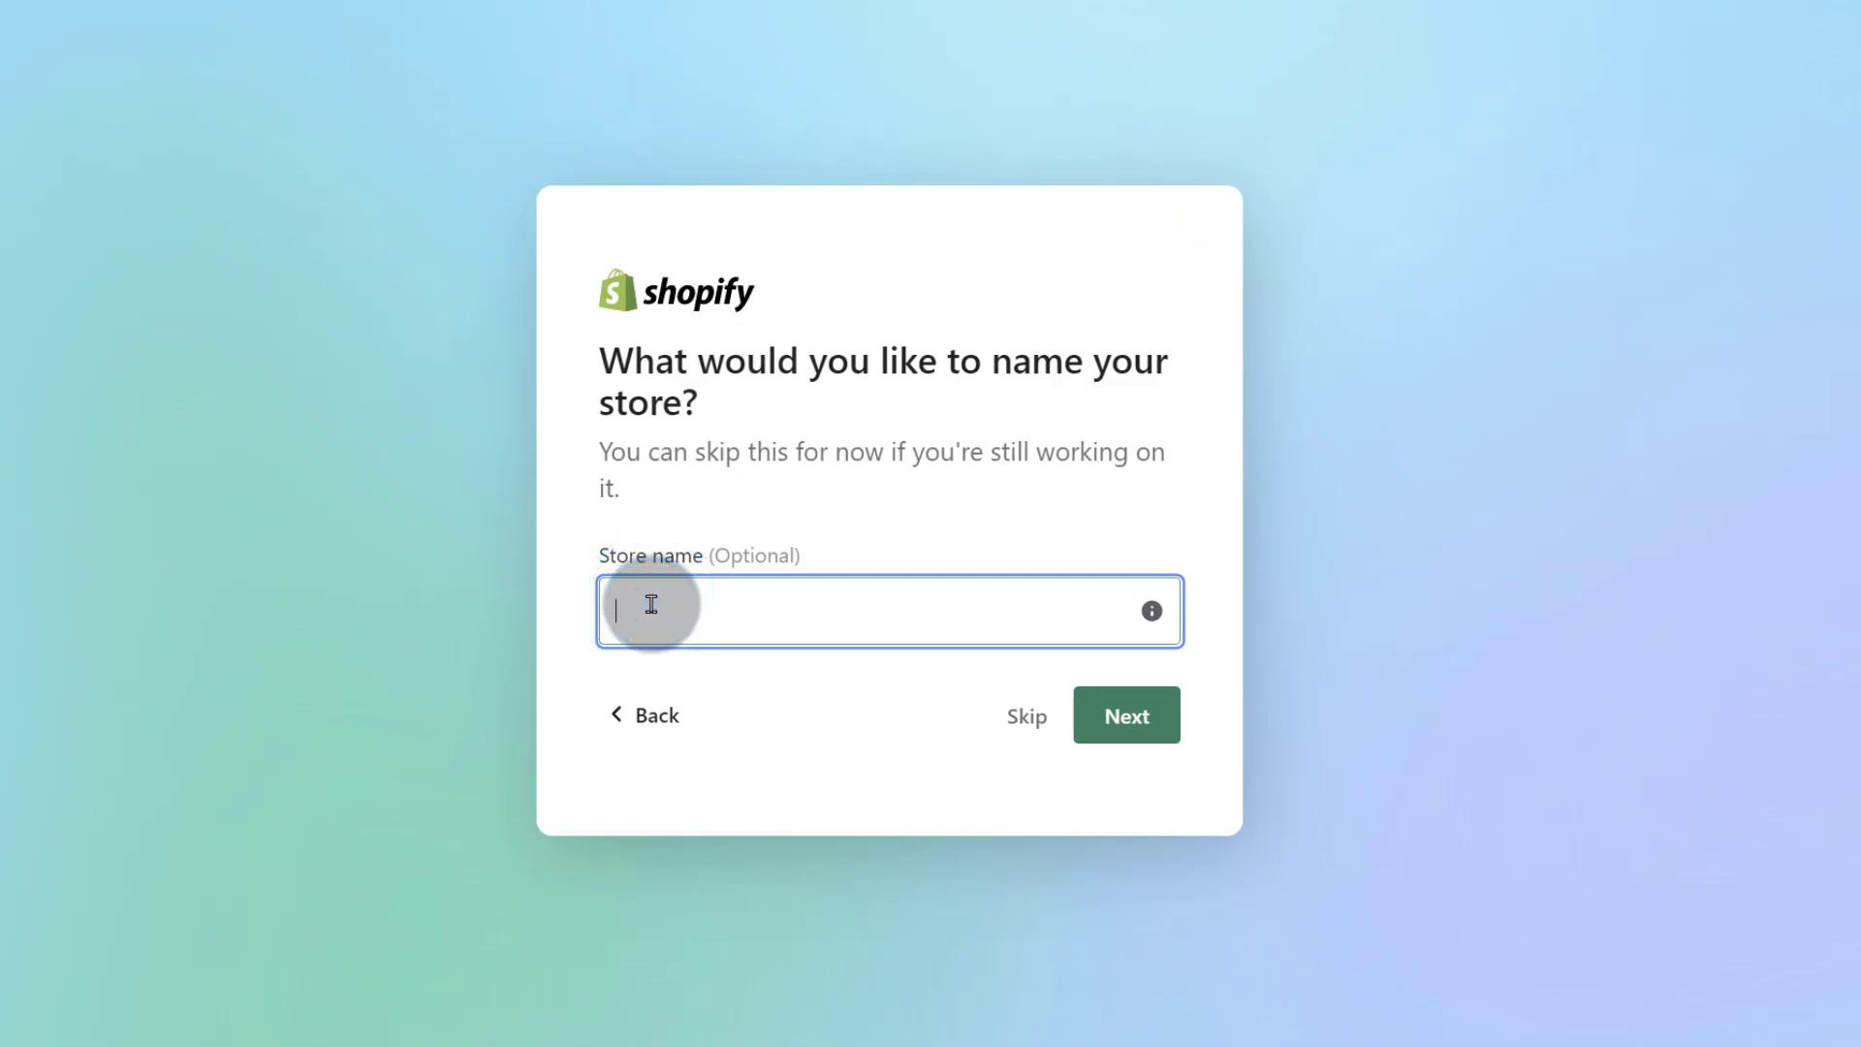
type("sumple")
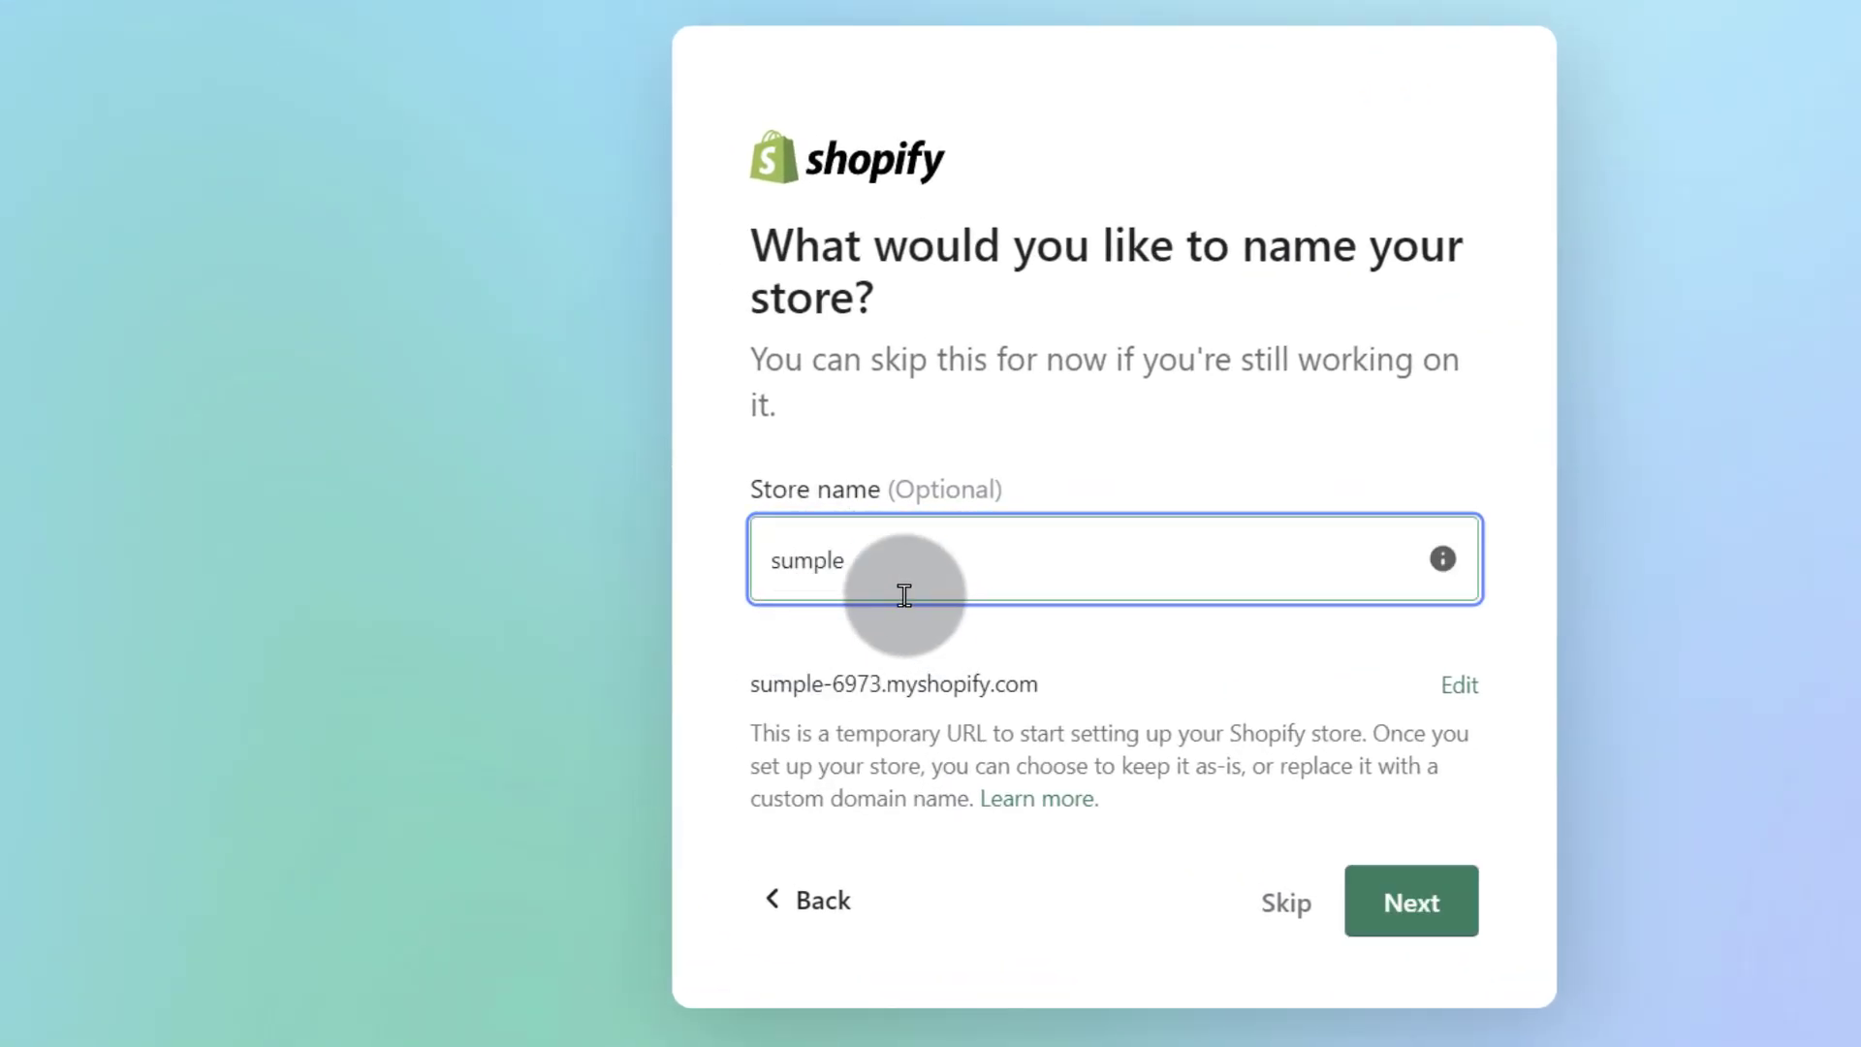
left_click(1460, 684)
double_click(852, 665)
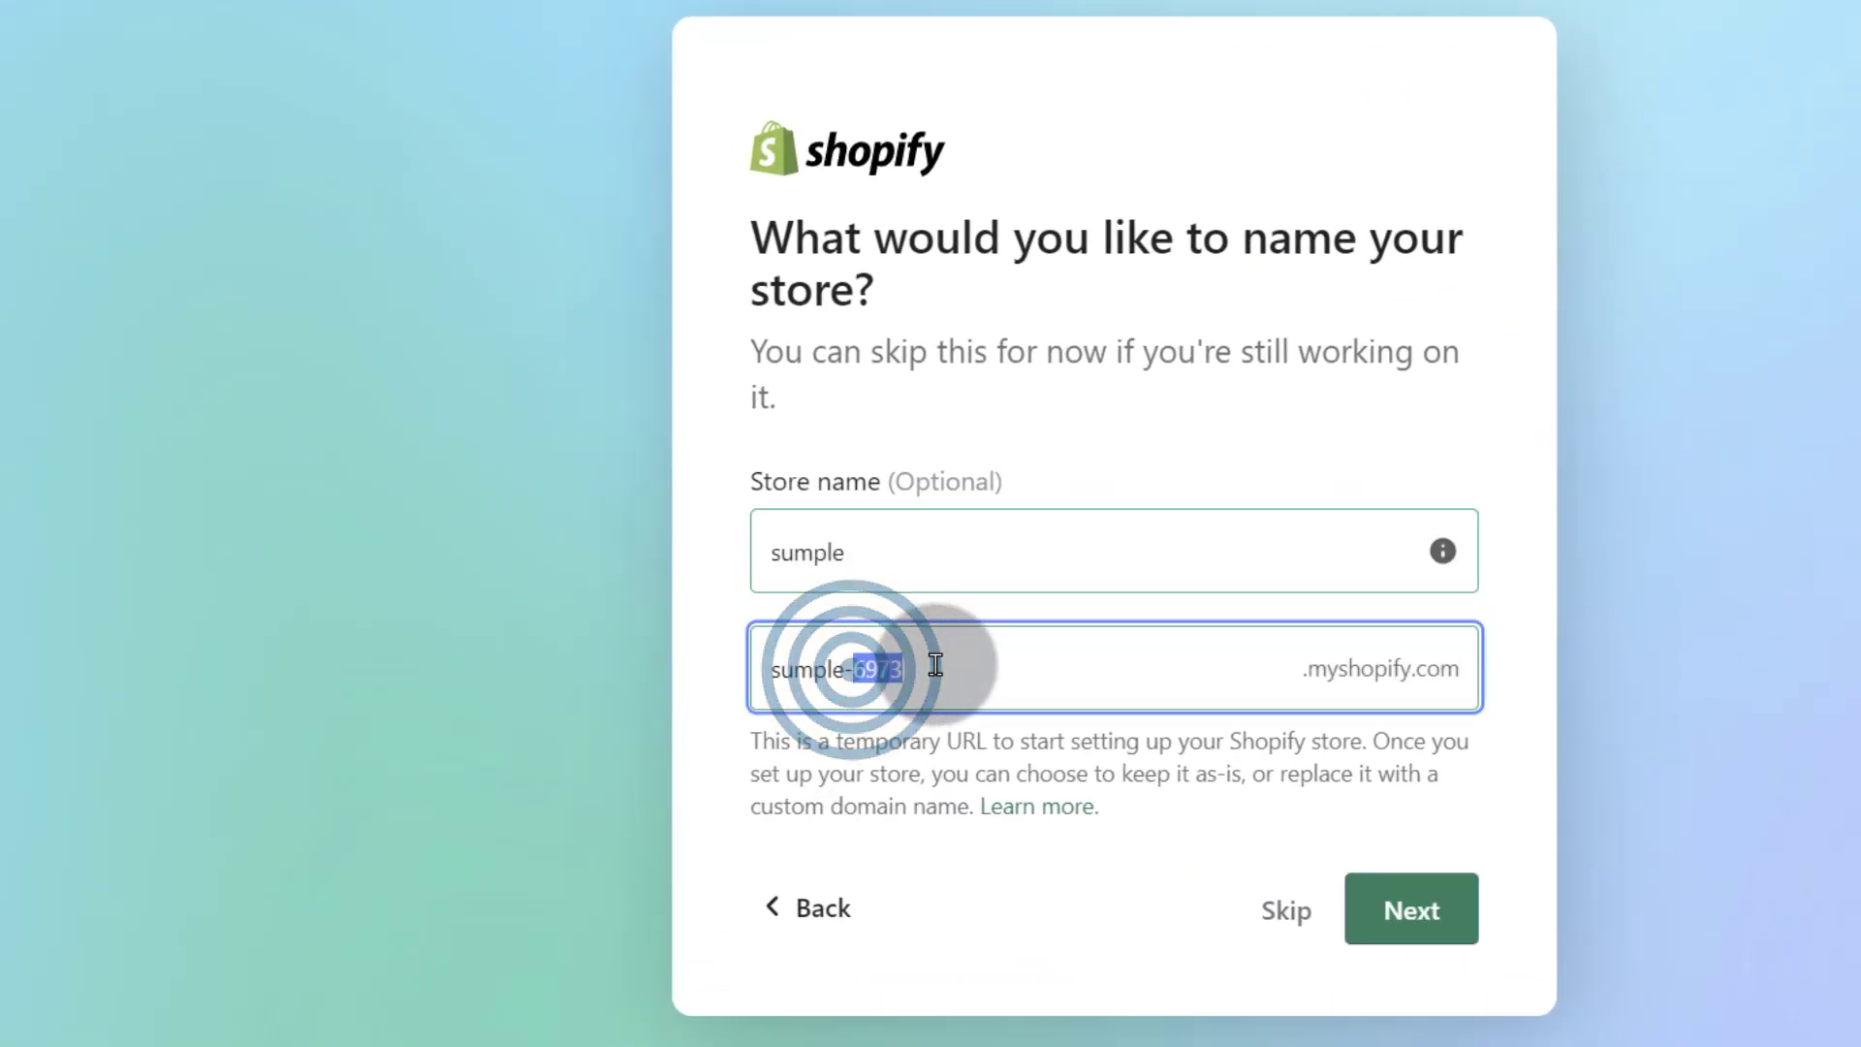
key("BackSpace")
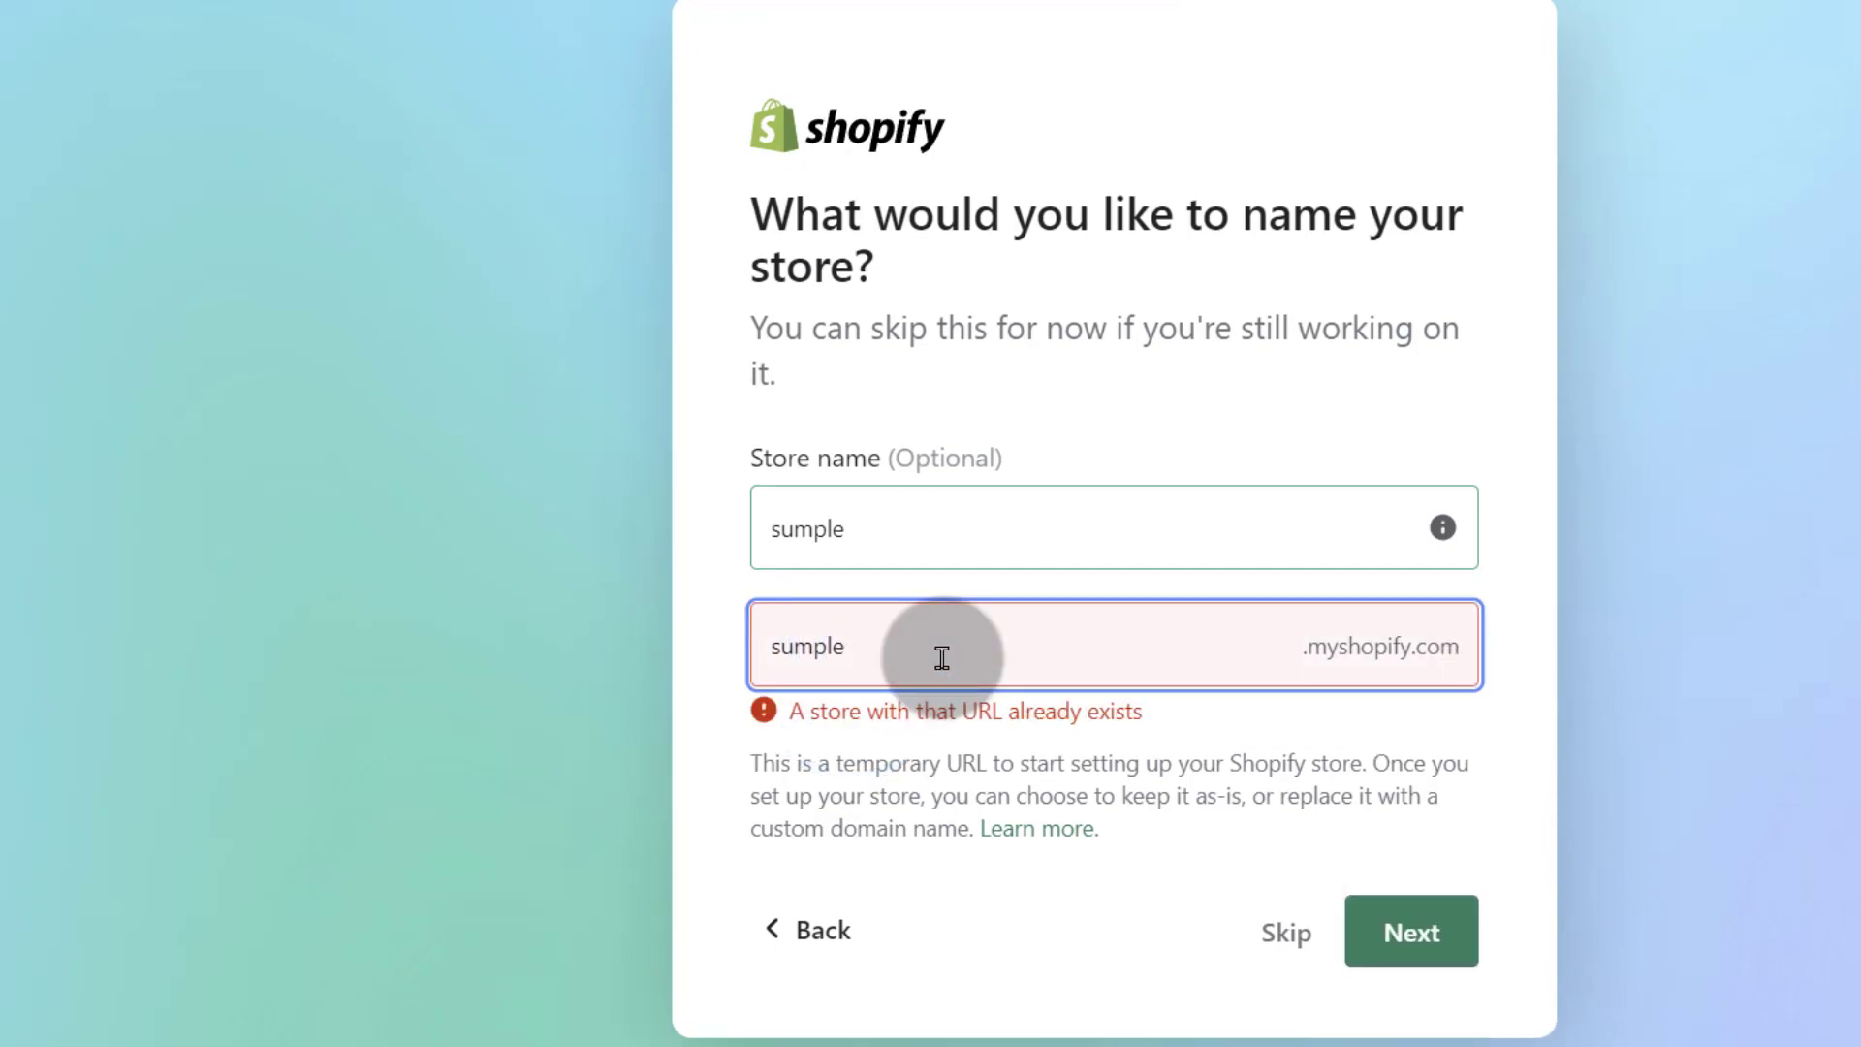
left_click(863, 523)
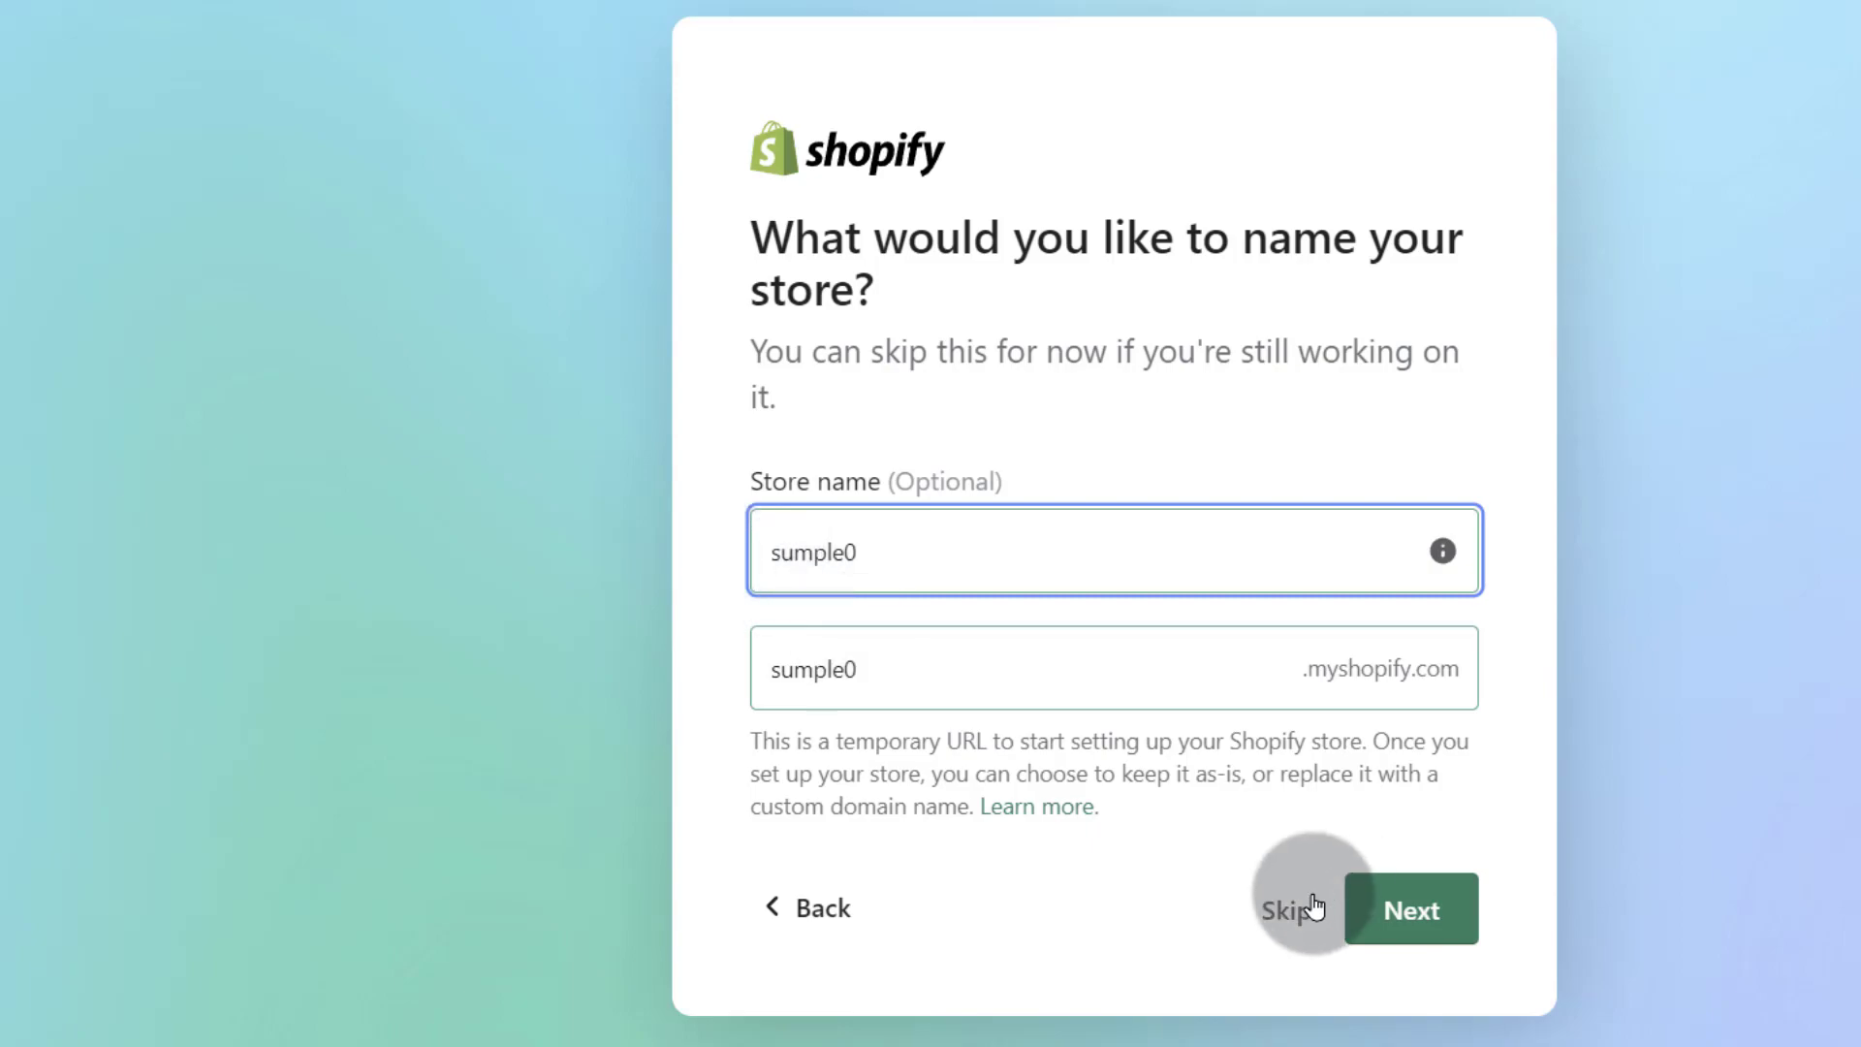
left_click(1417, 903)
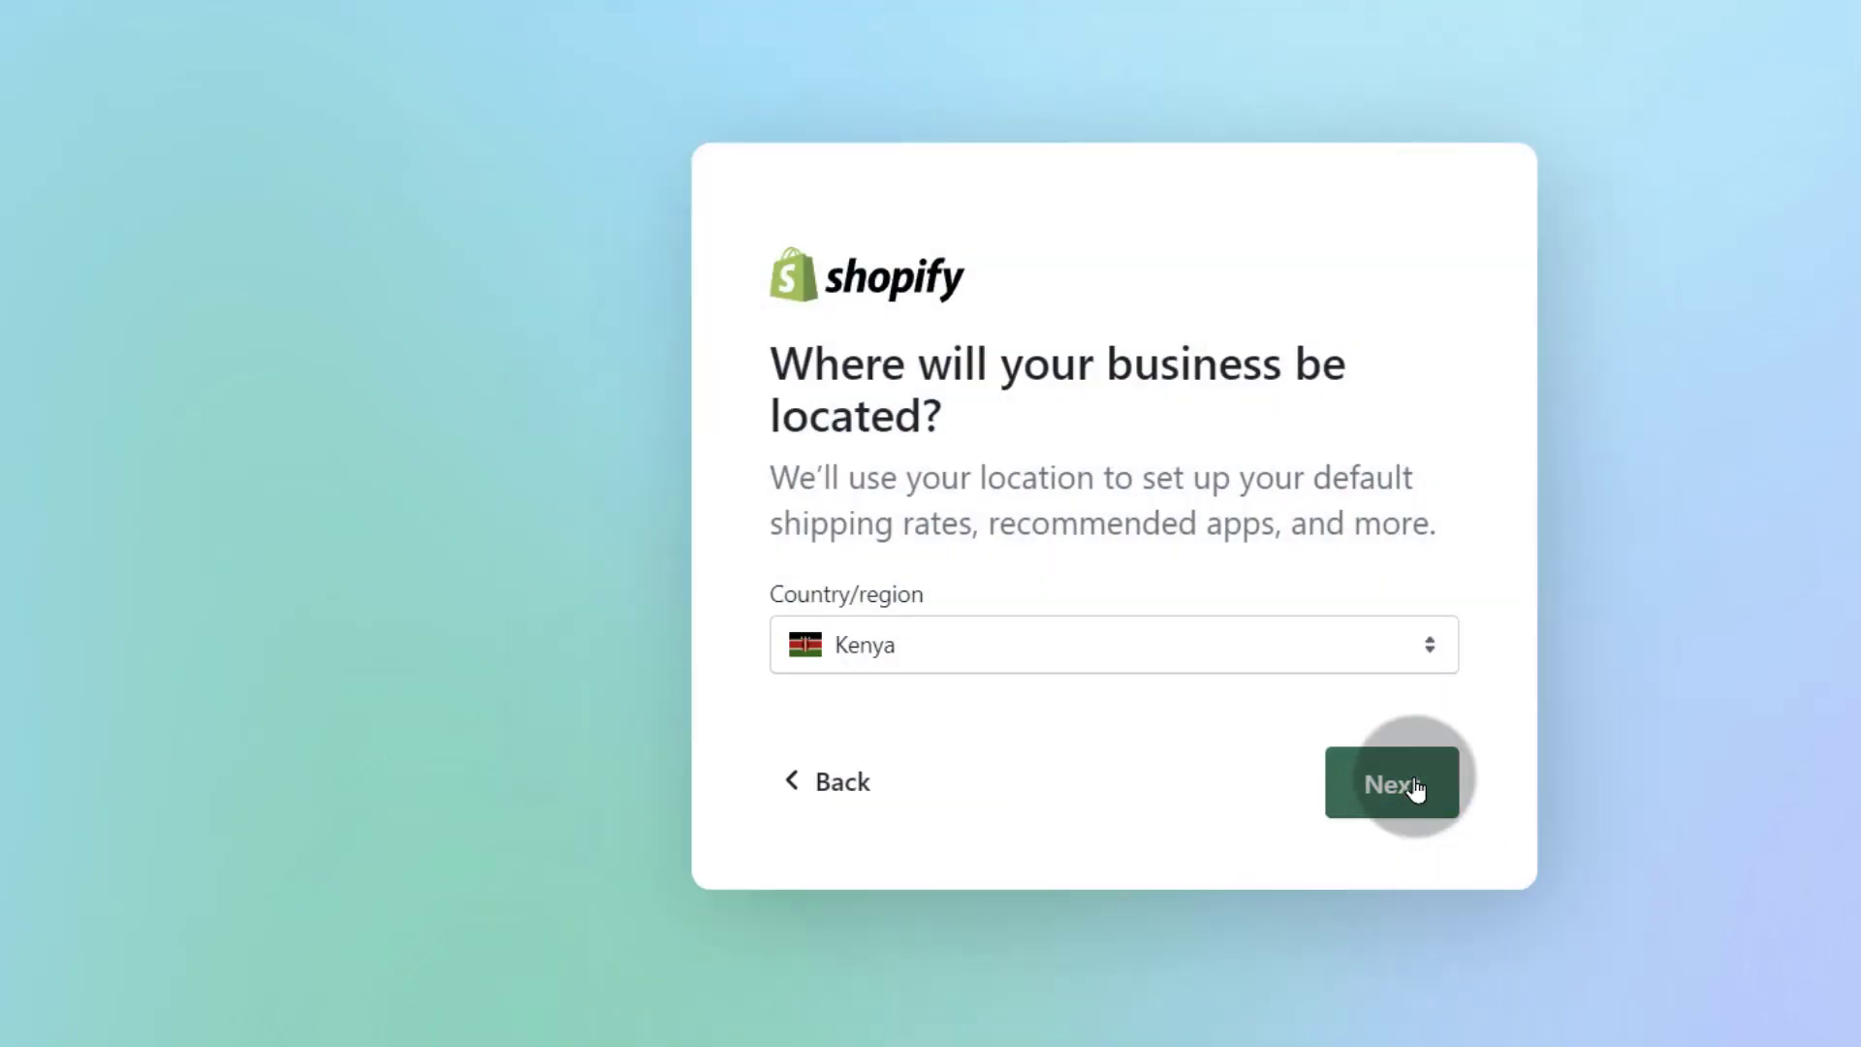
Step: Keep Kenya as the business location and create a Shopify ID with email and the account password
left_click(1415, 785)
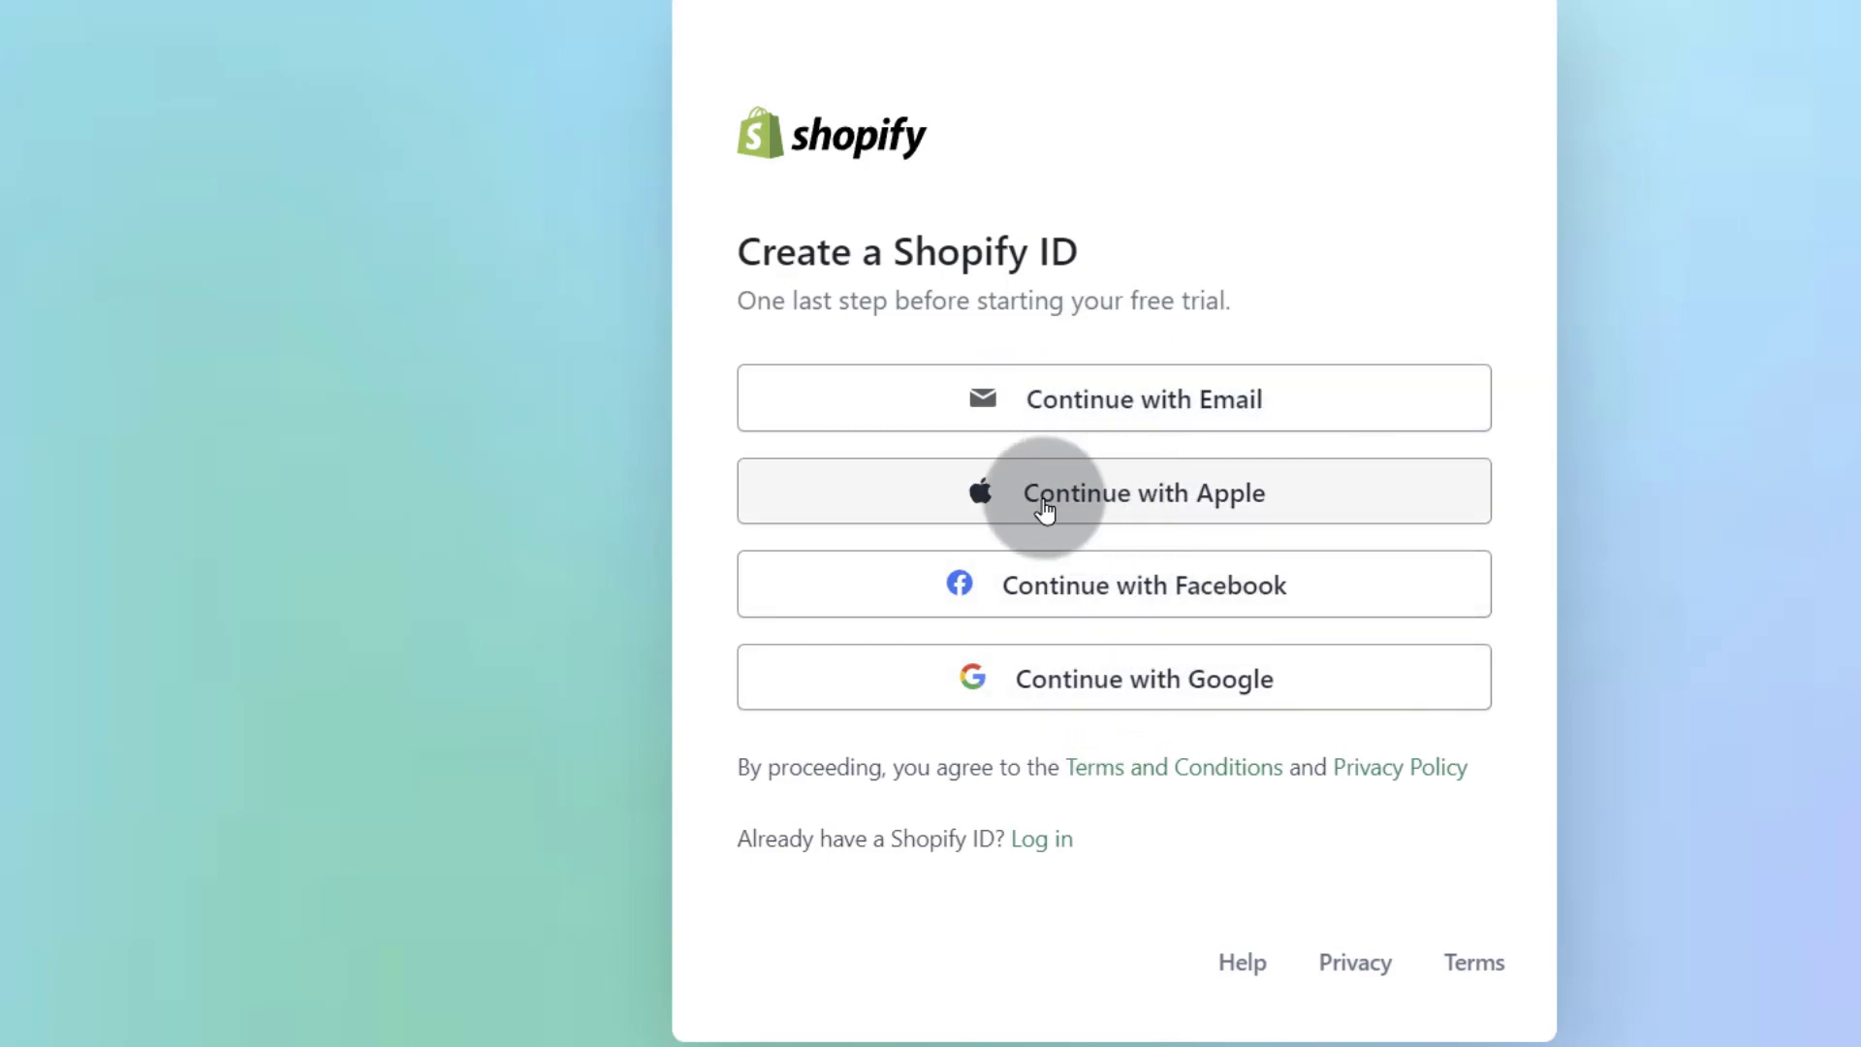
left_click(1044, 412)
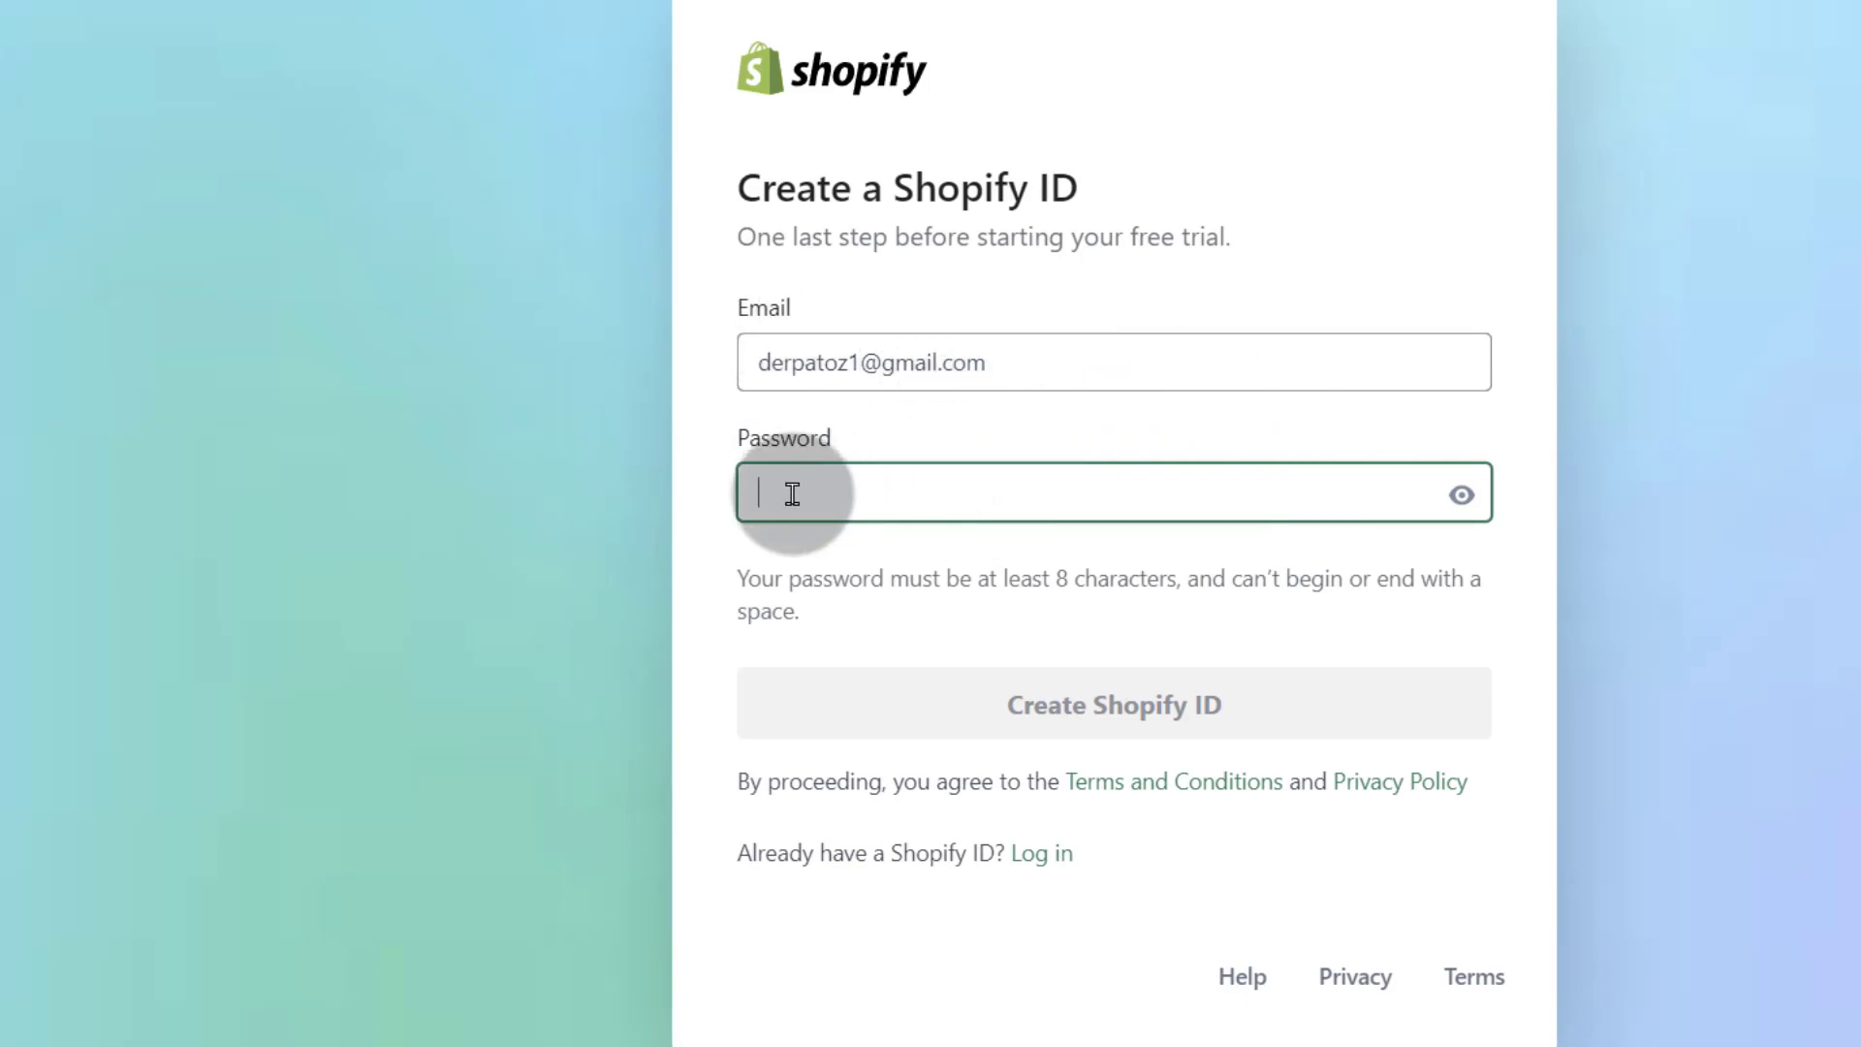
left_click(792, 494)
type("**********")
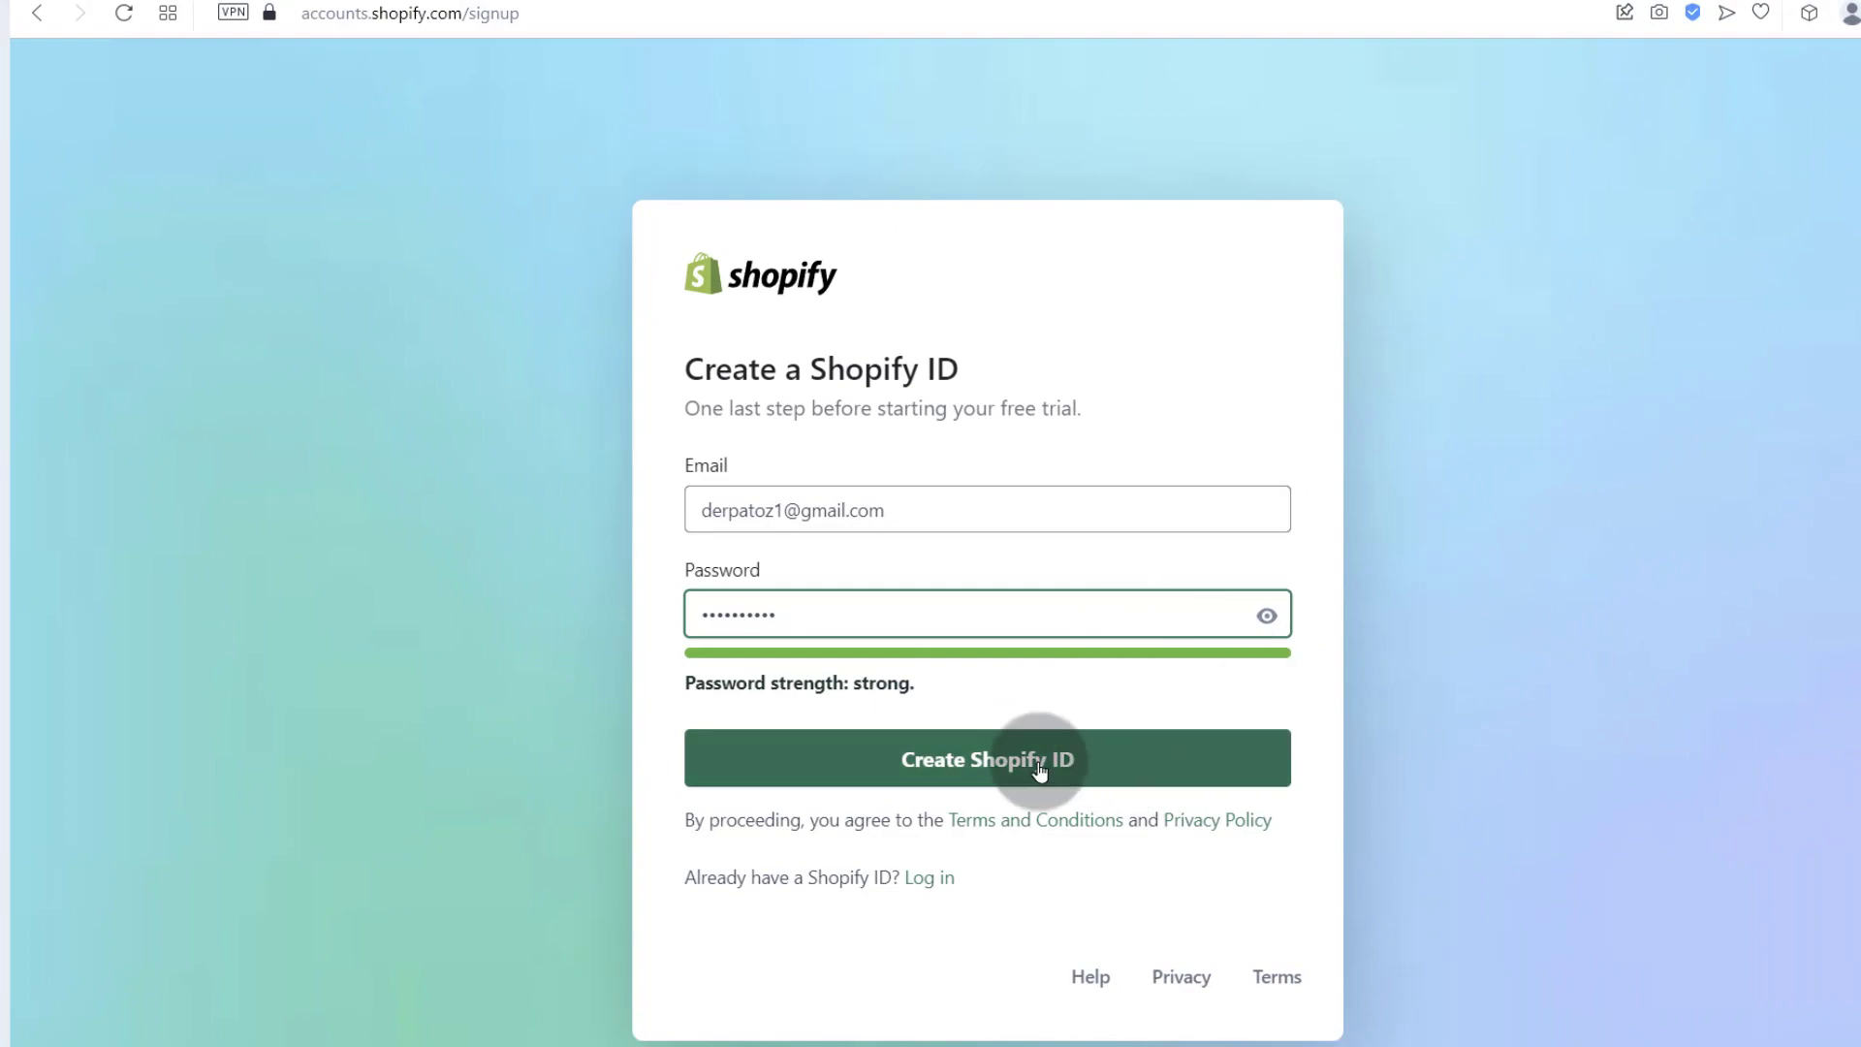
left_click(1008, 760)
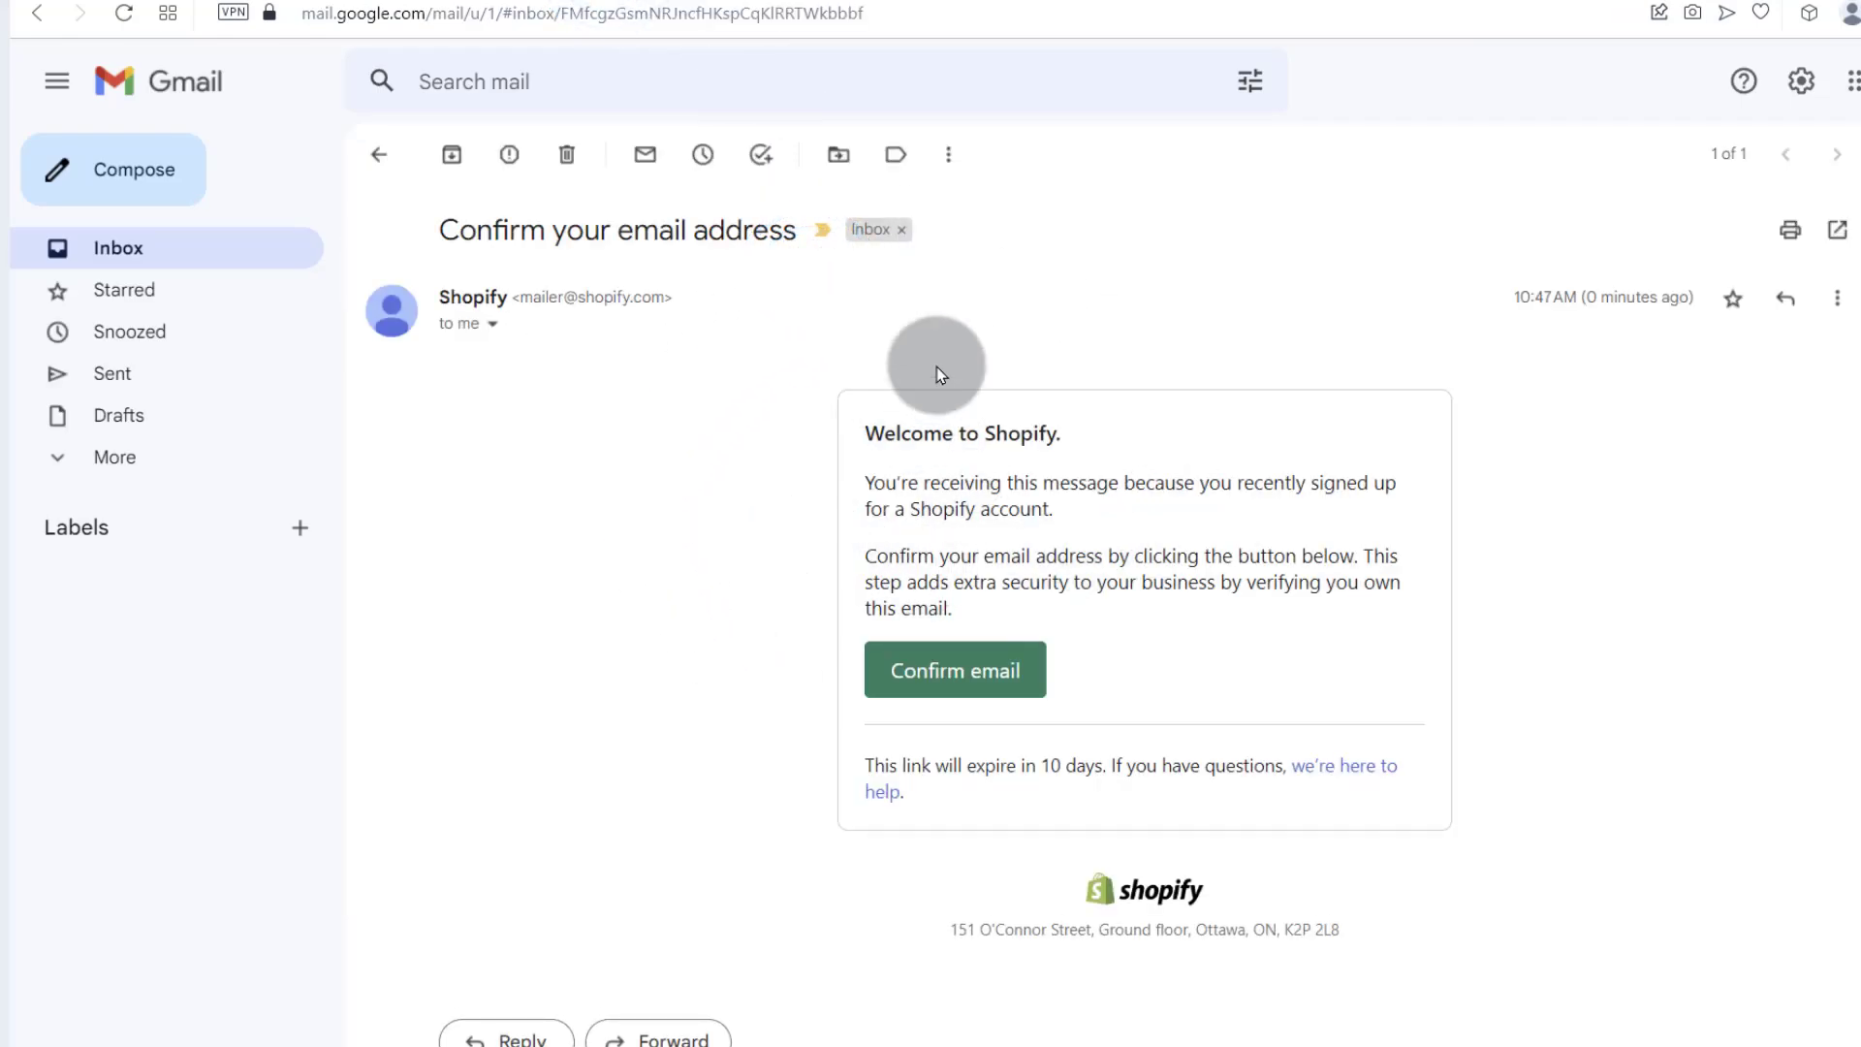
Step: Confirm the email address from Shopify's 'Confirm your email address' message in Gmail
left_click(940, 667)
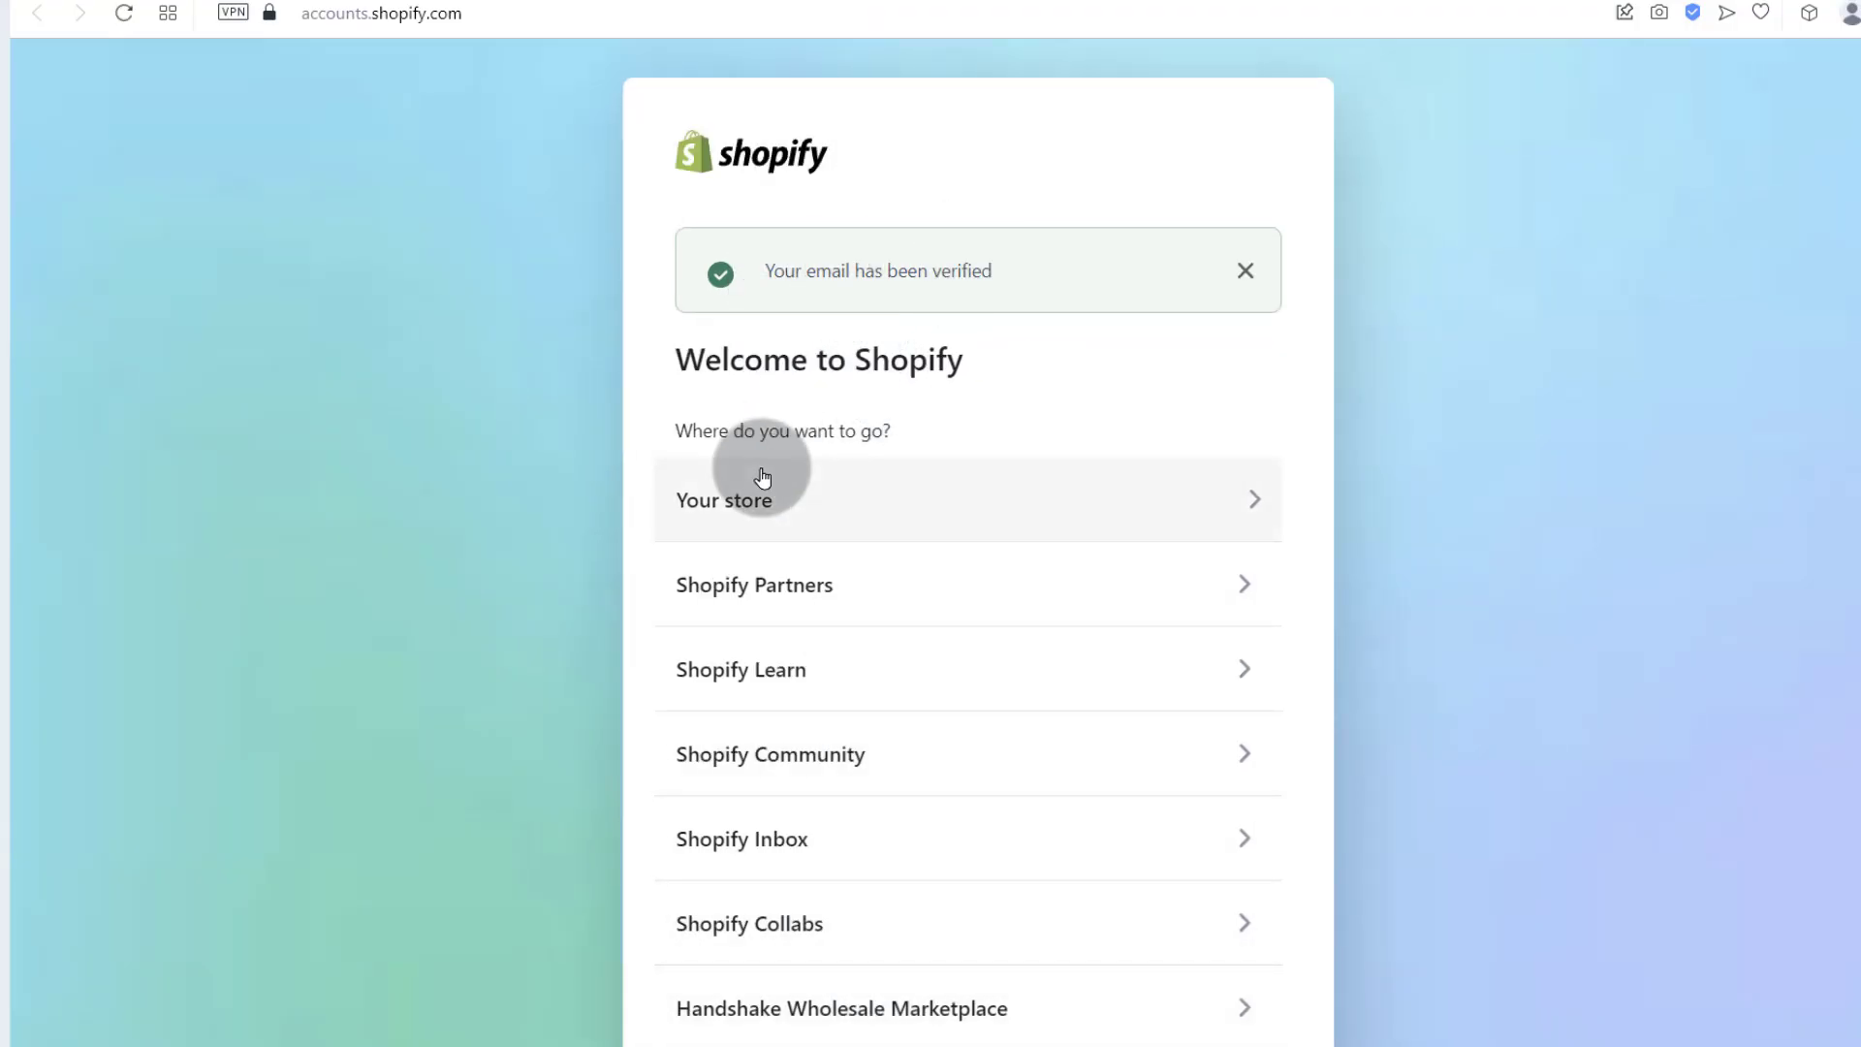
Step: Reload the Shopify Welcome page and choose Your store
scroll(833, 496, "down", 1)
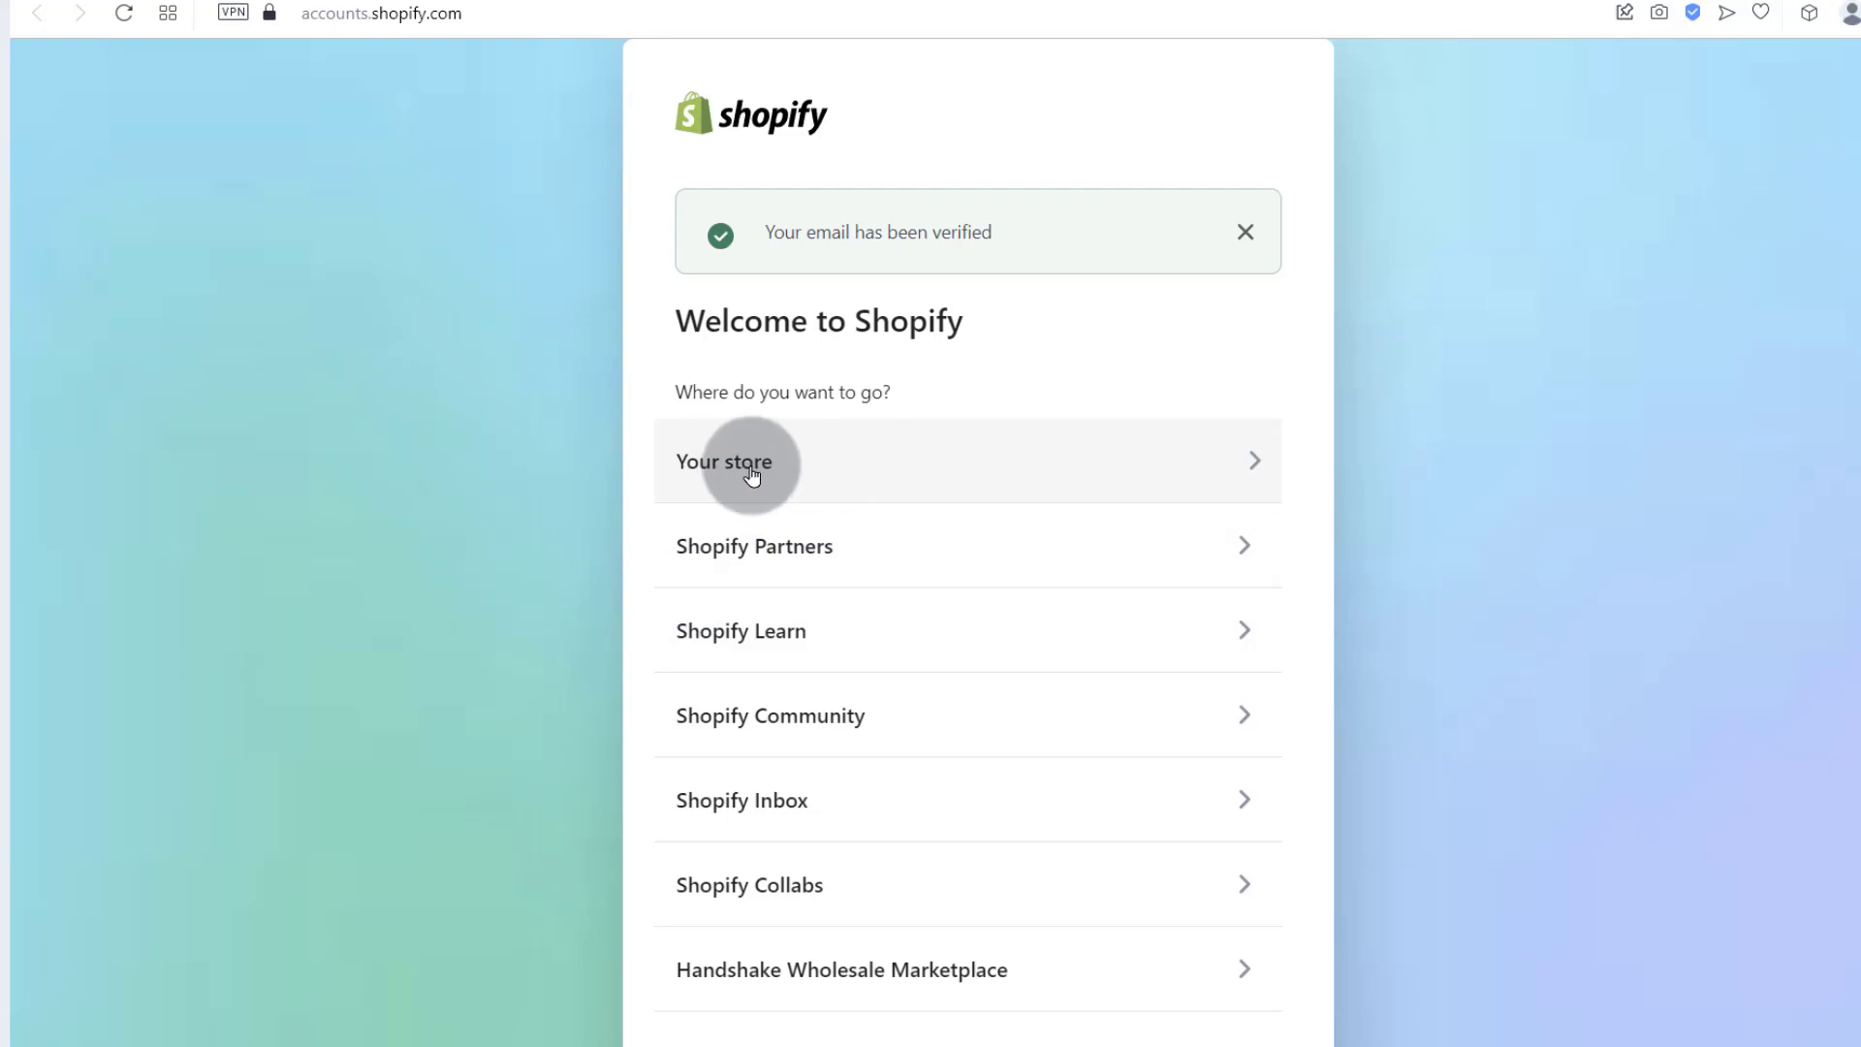
left_click(378, 13)
key("Return")
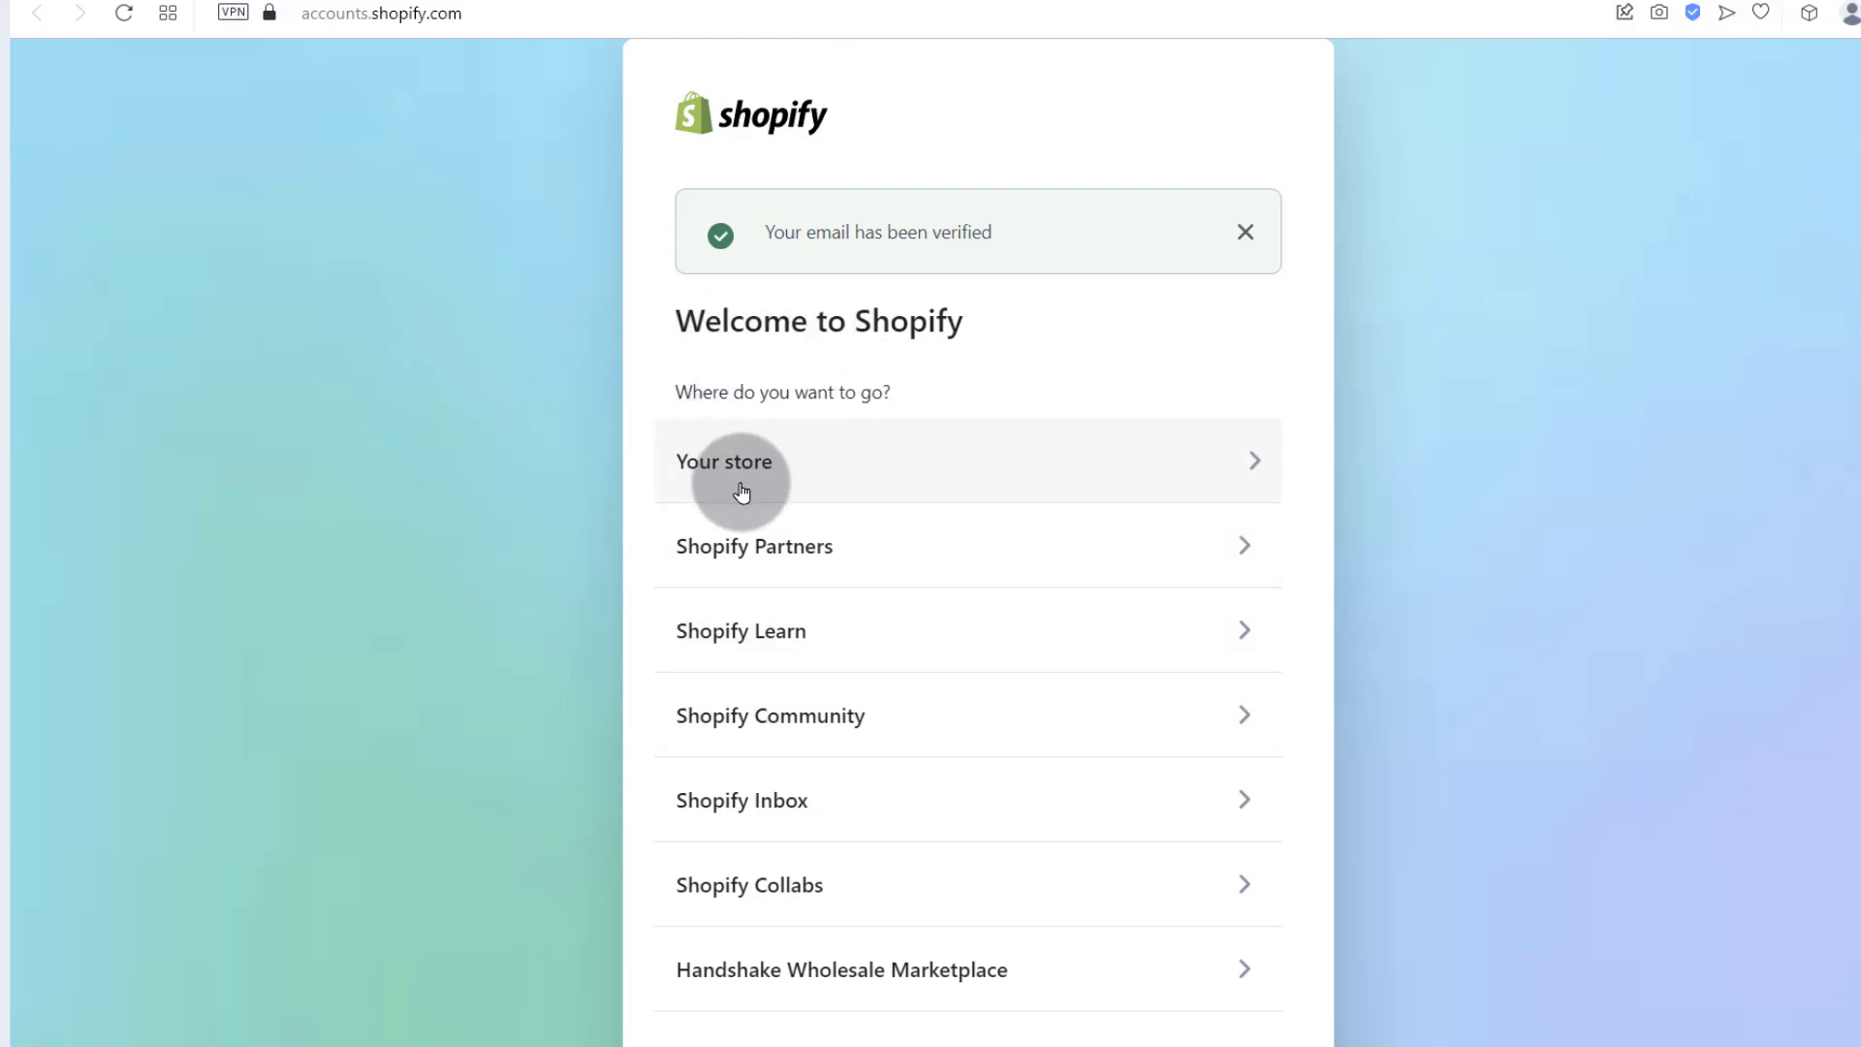
left_click(772, 475)
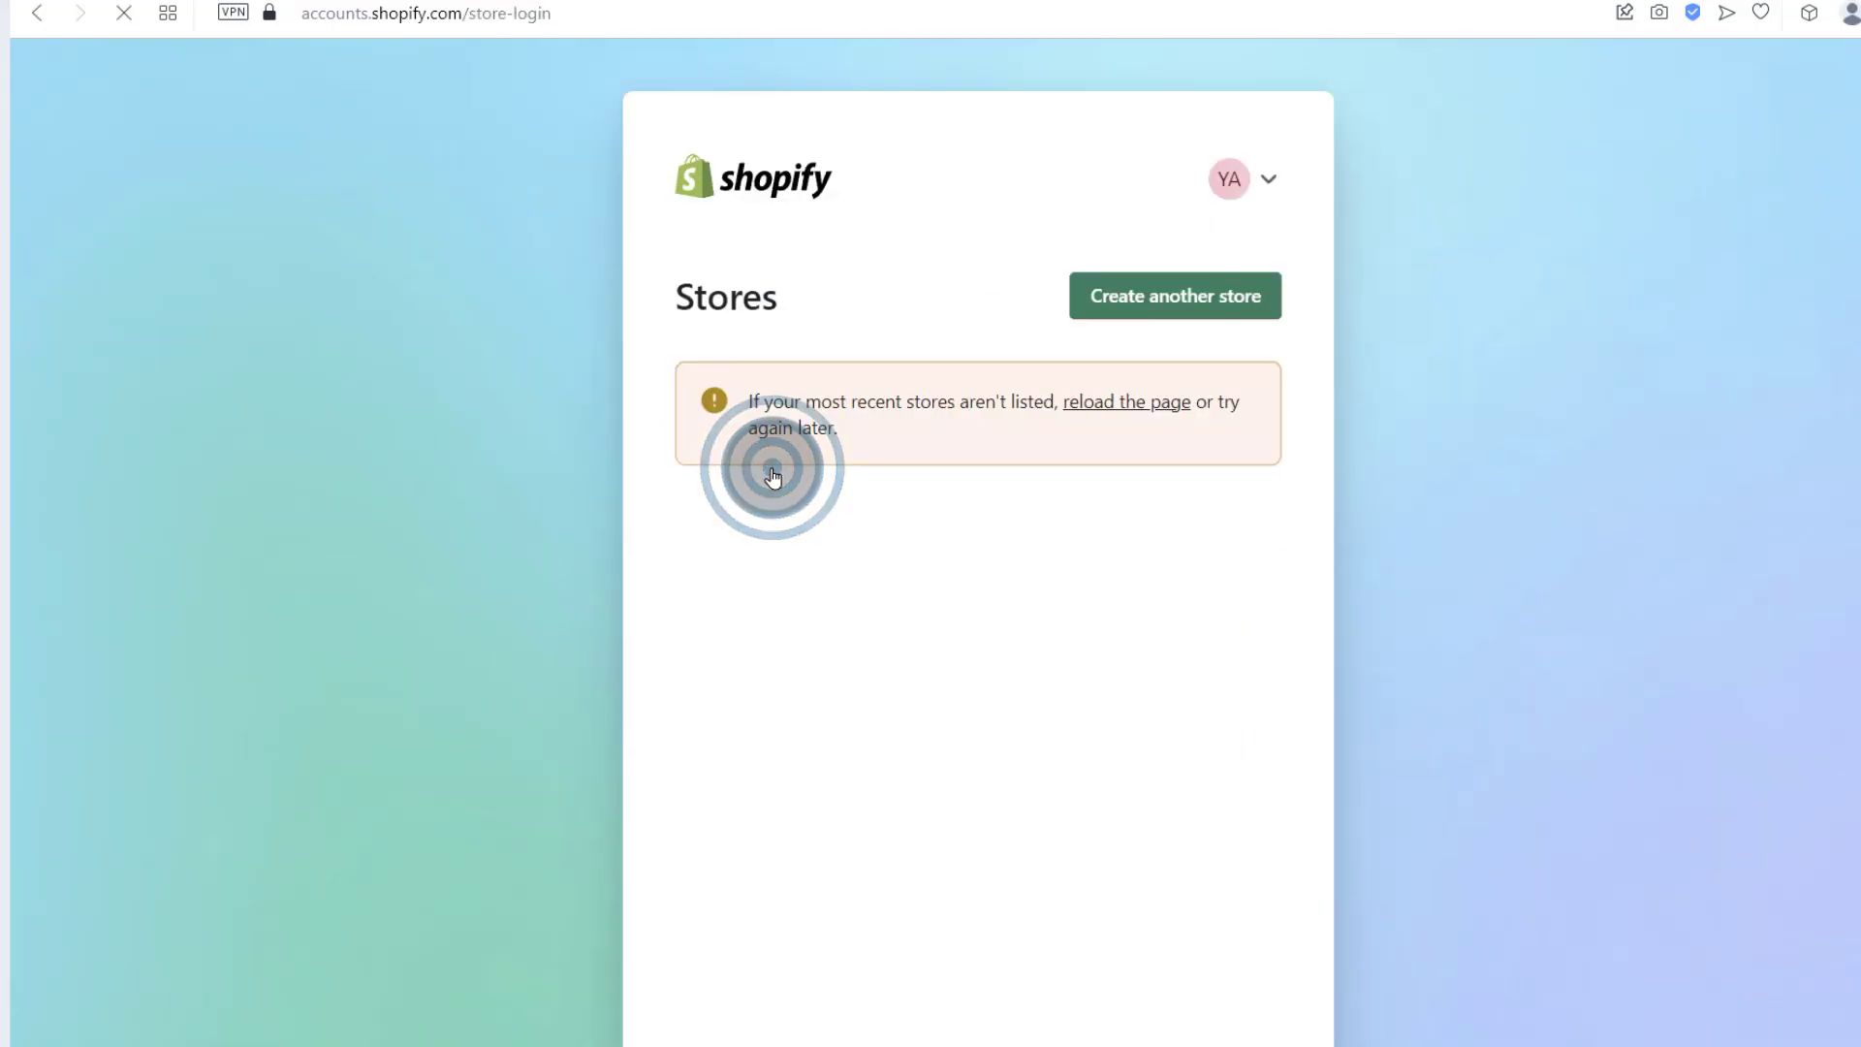
Step: Log in with your email and the pasted account password, then open the sumple0 store
left_click(734, 469)
left_click(733, 469)
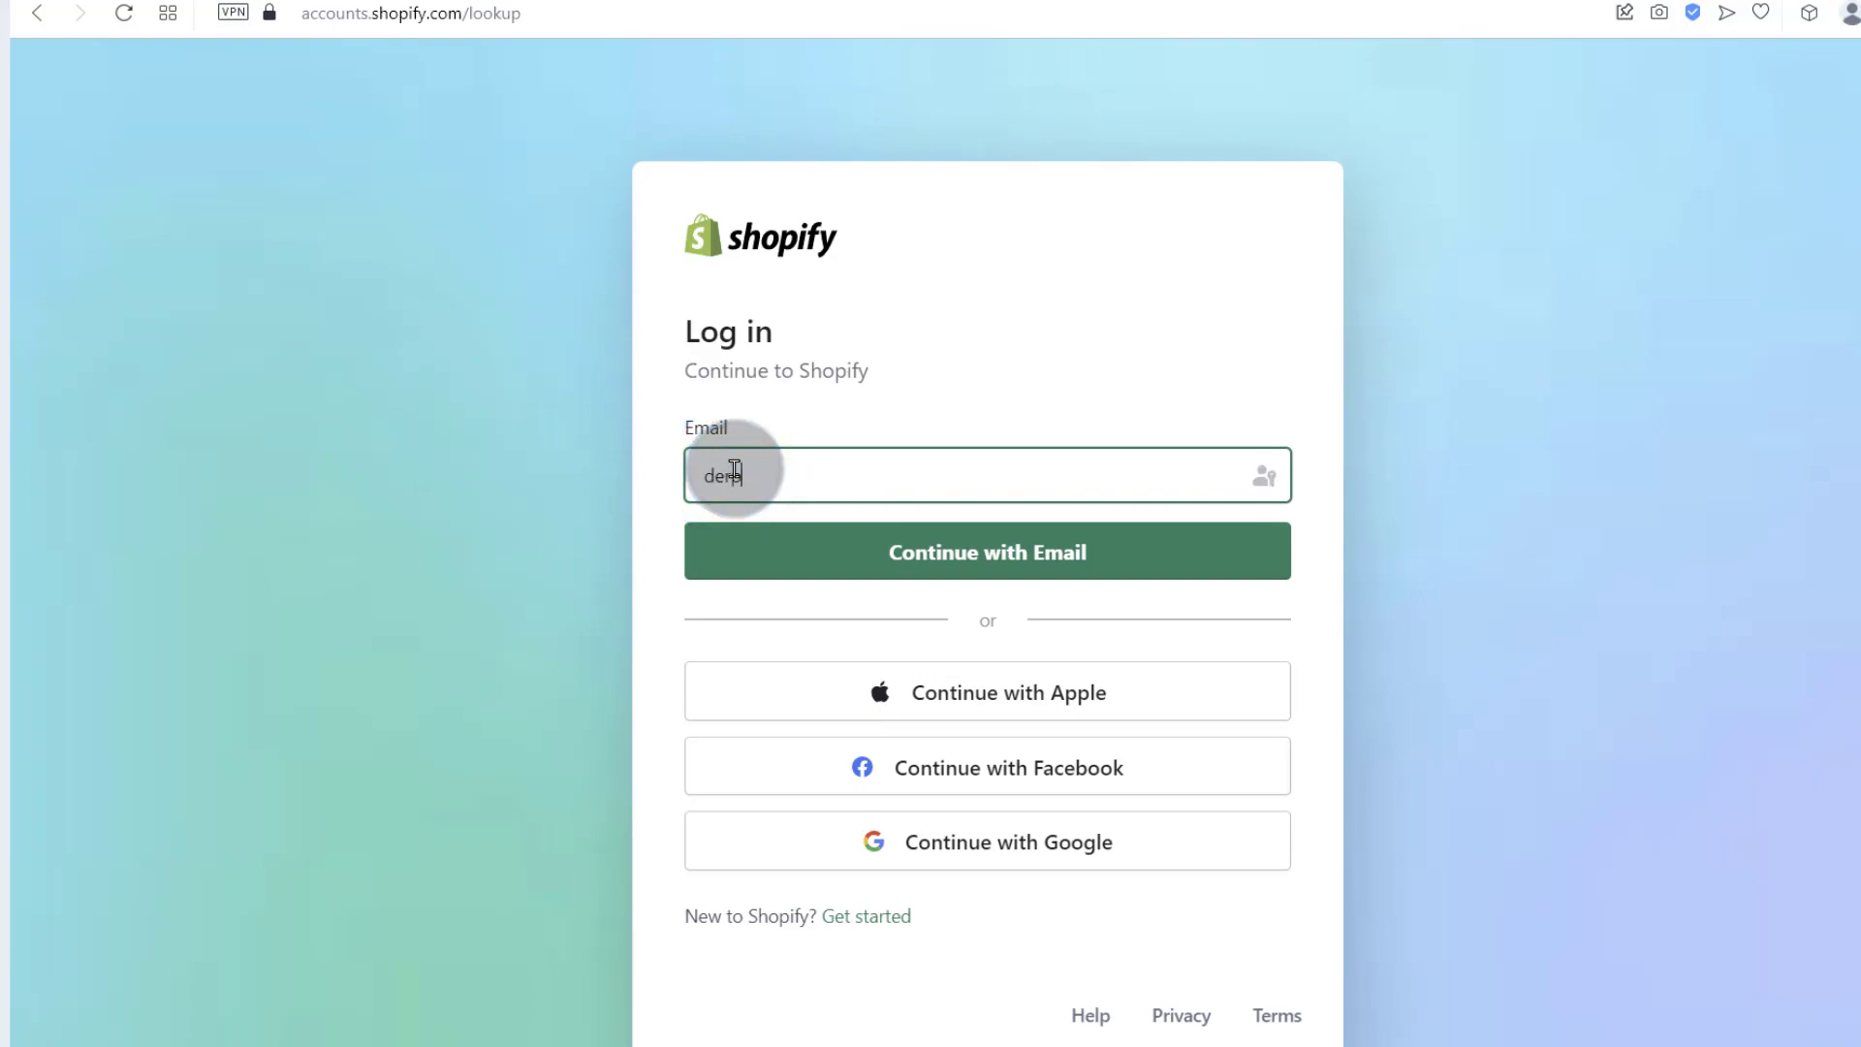
left_click(947, 544)
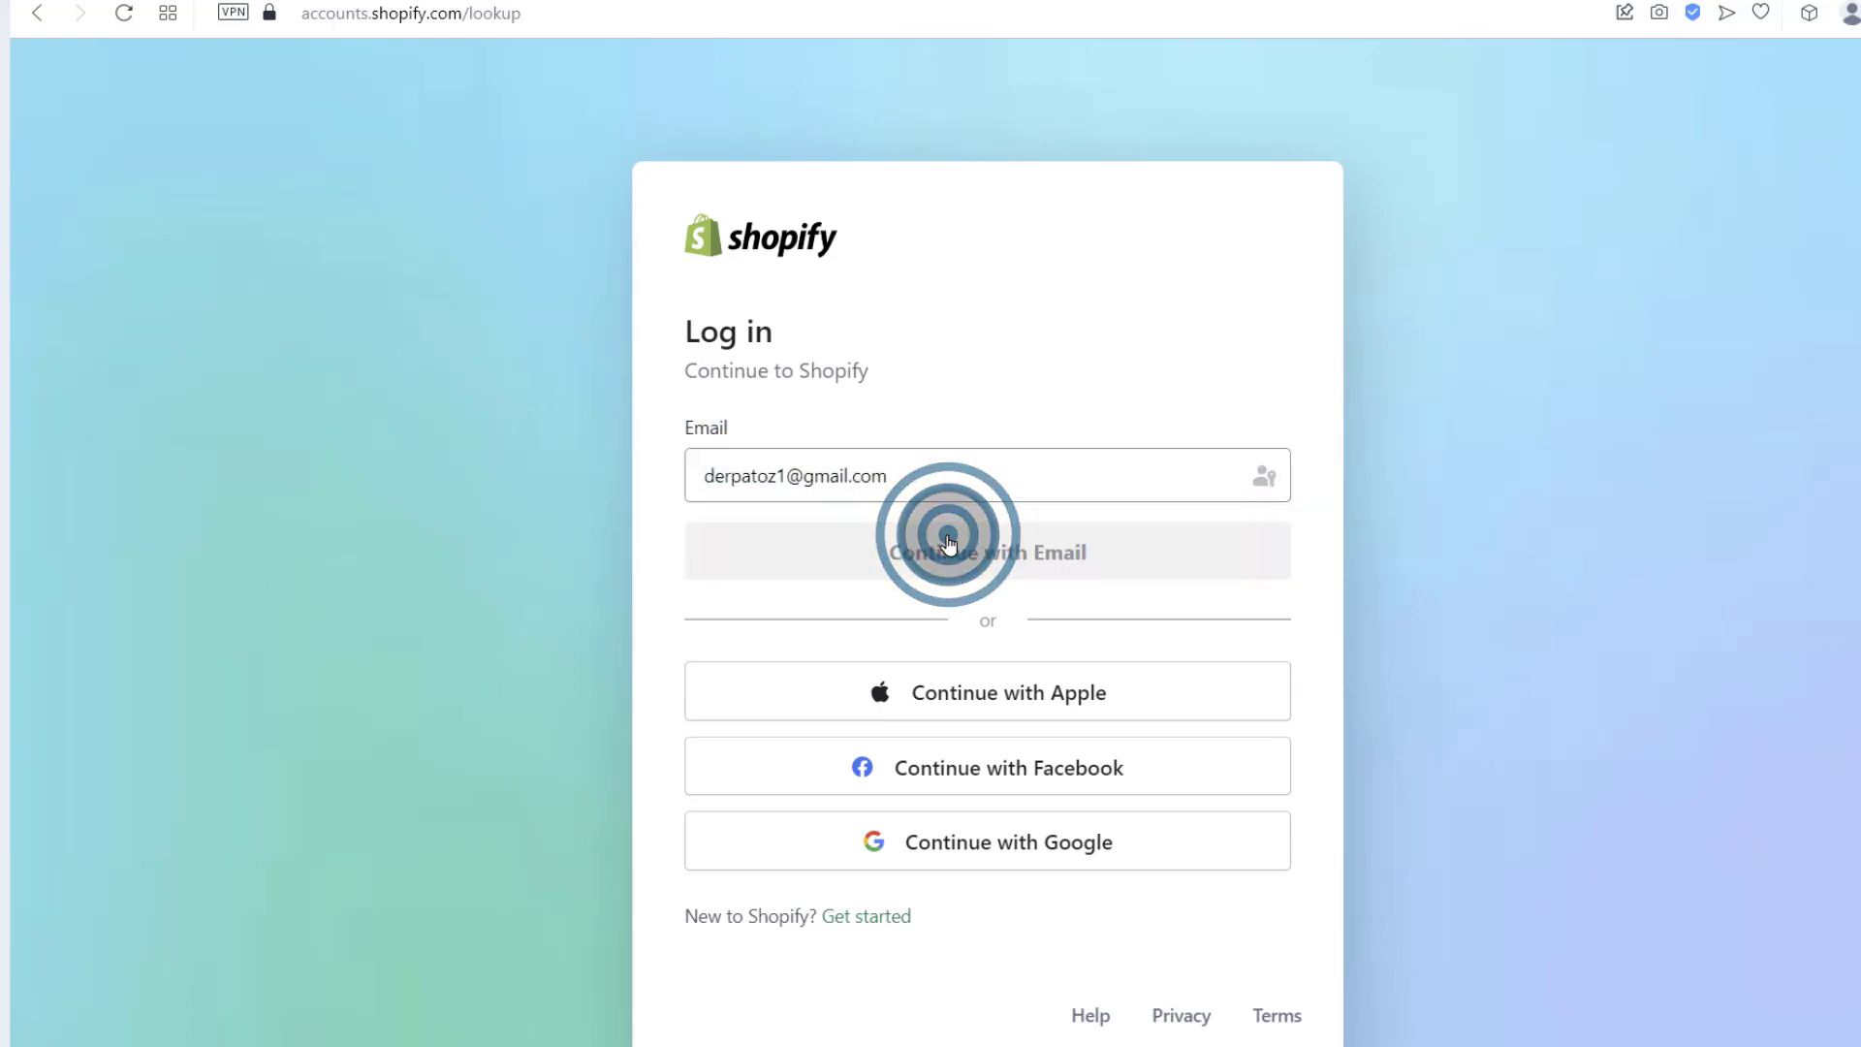
left_click(747, 626)
key("ctrl+v")
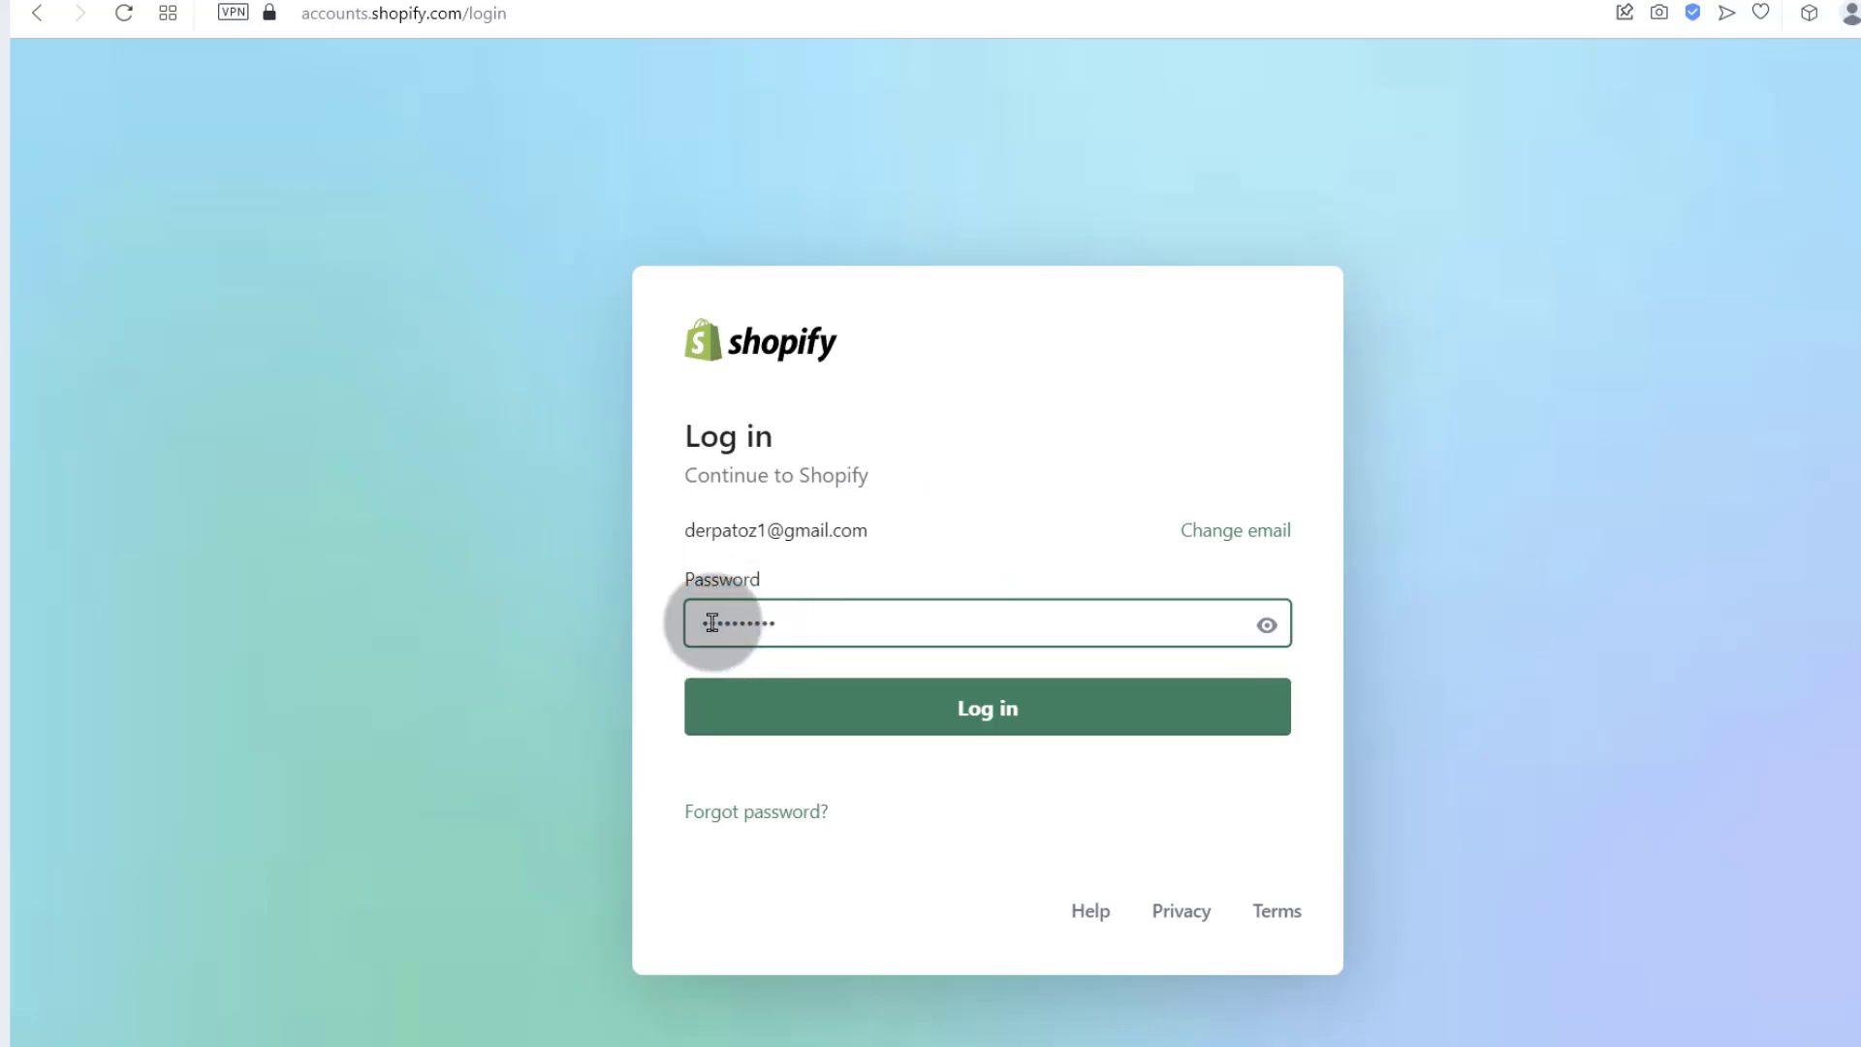
left_click(987, 711)
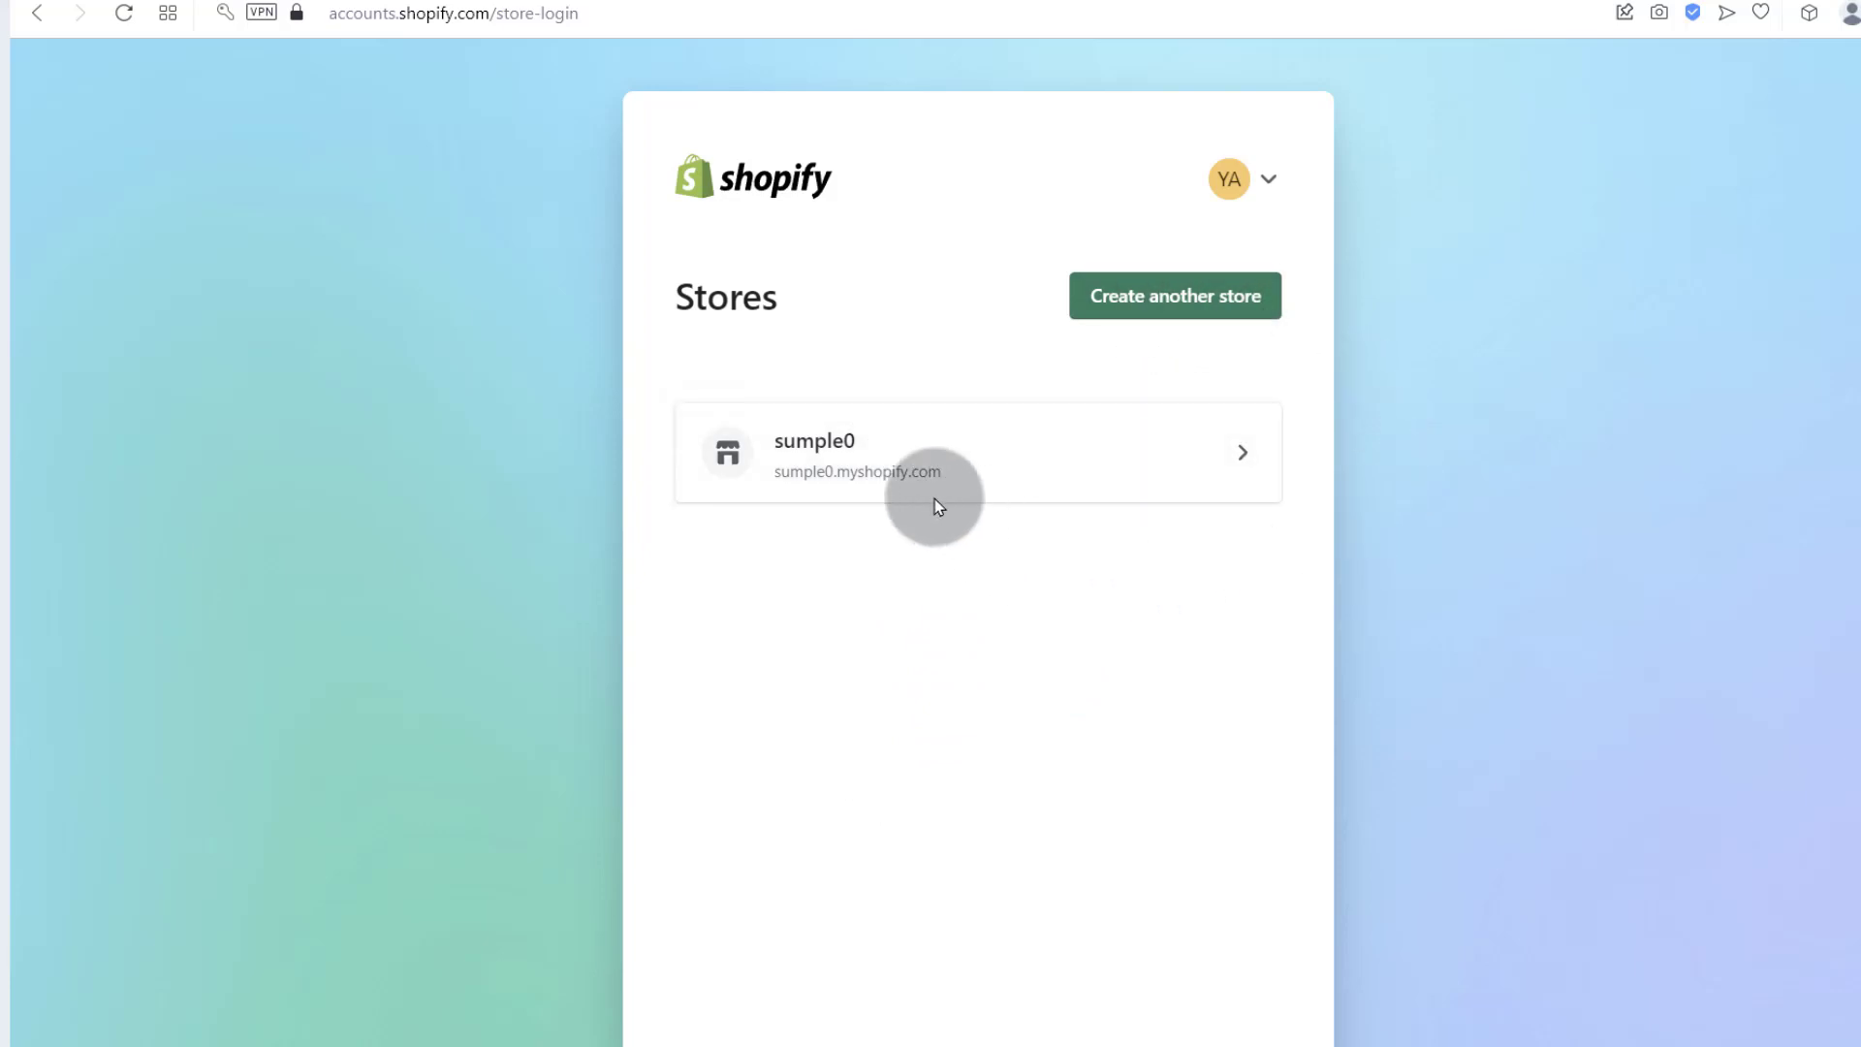
left_click(840, 463)
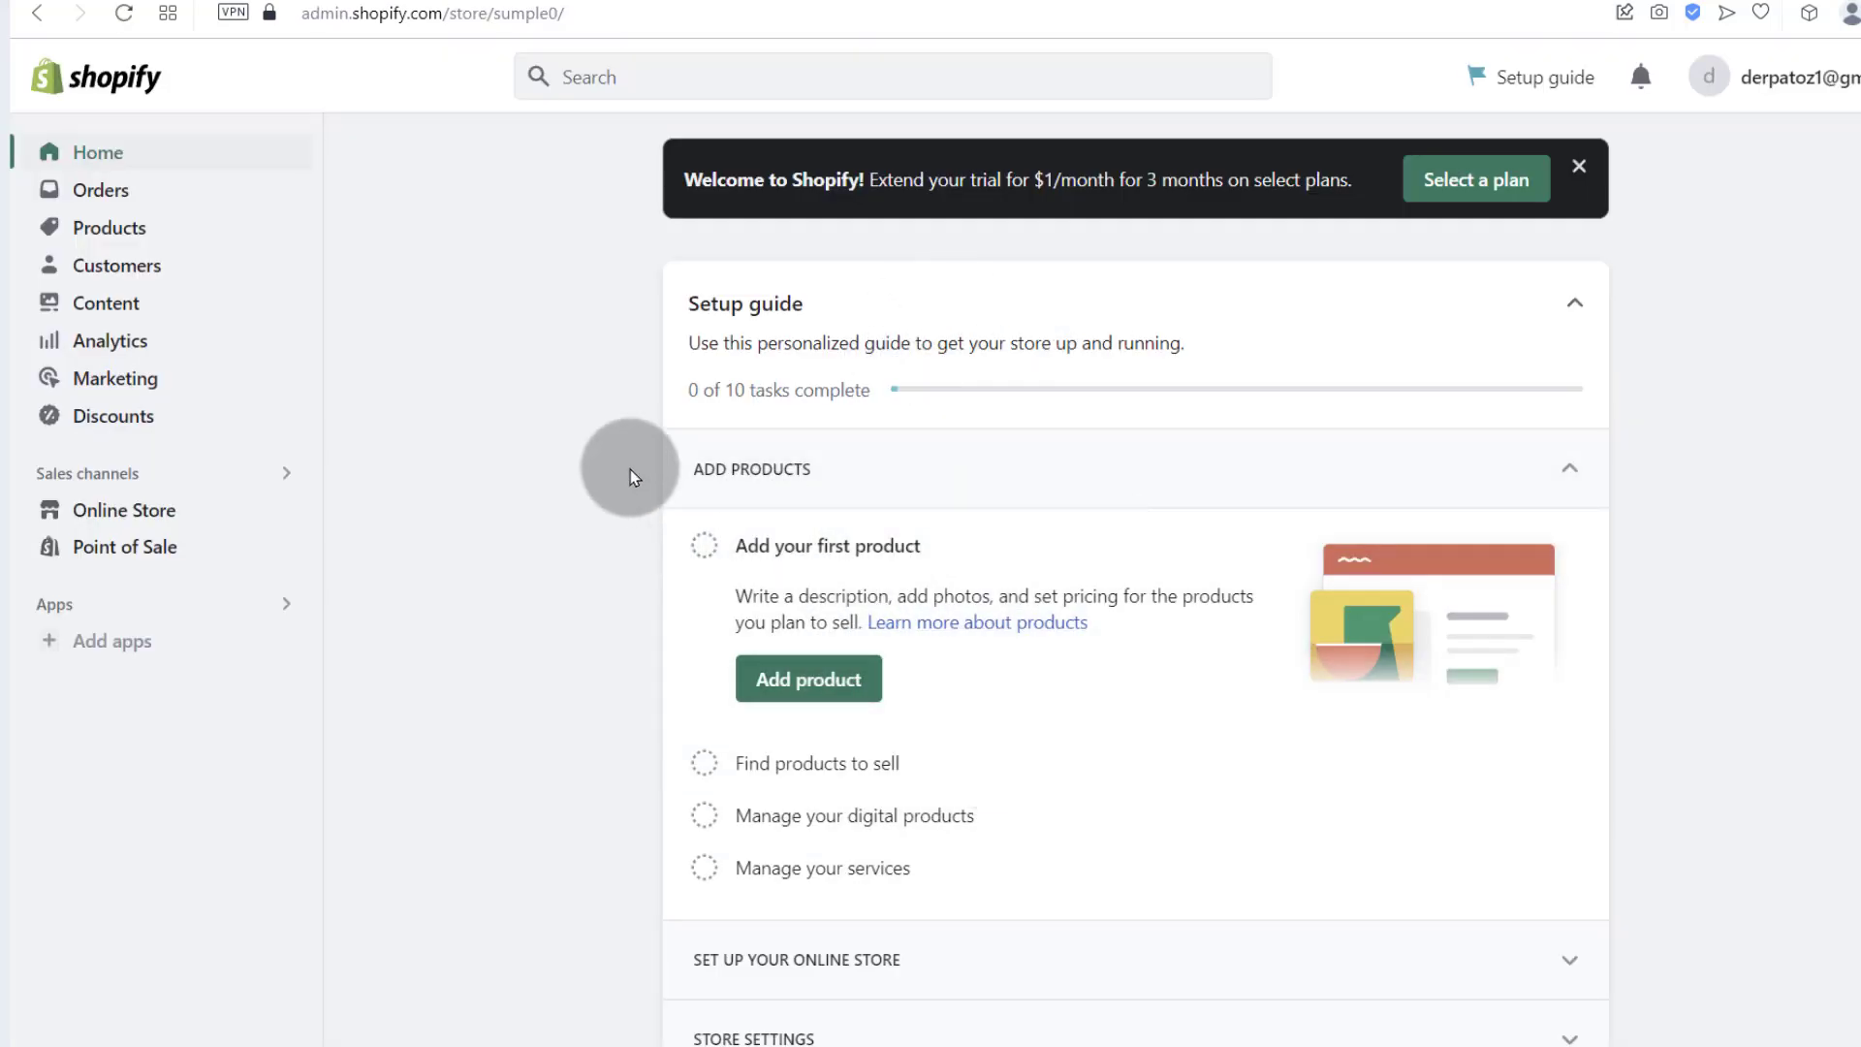
Step: Review the sumple0 Store details in Settings, then close Settings to return to Home
scroll(603, 485, "down", 3)
scroll(531, 341, "up", 3)
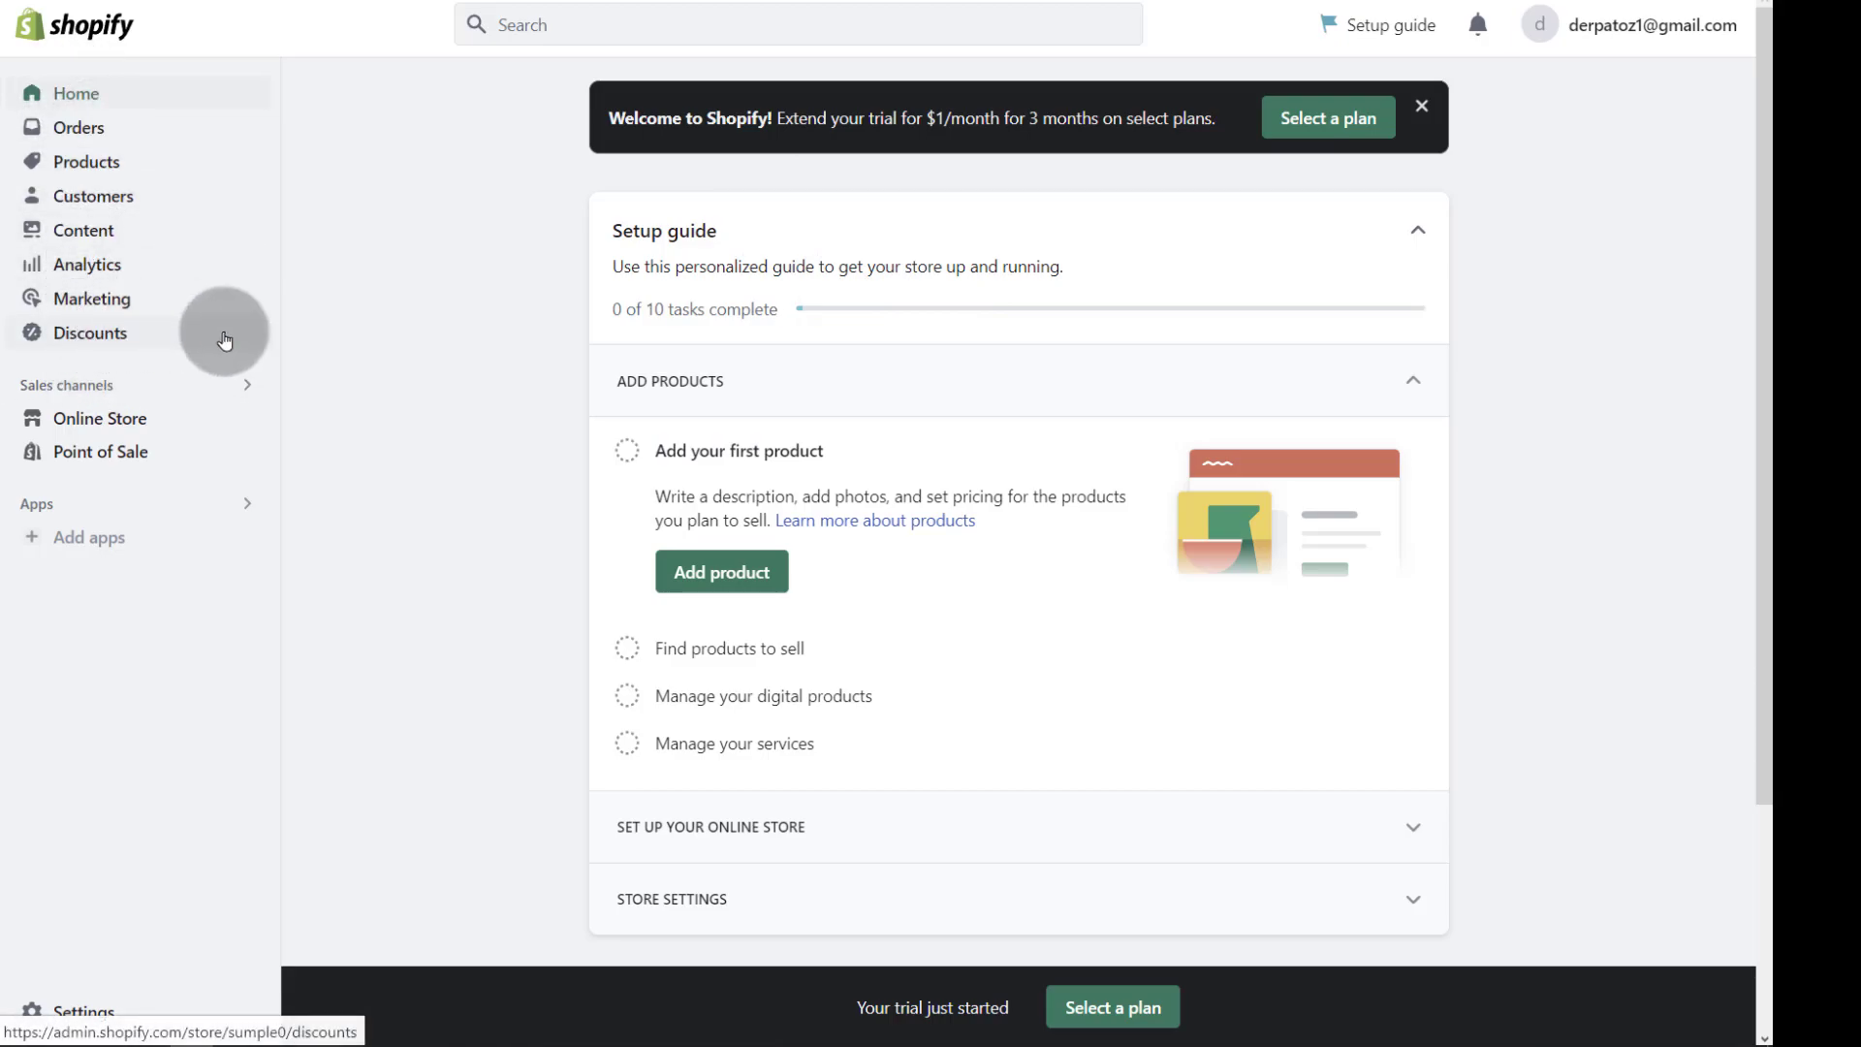
left_click(93, 1011)
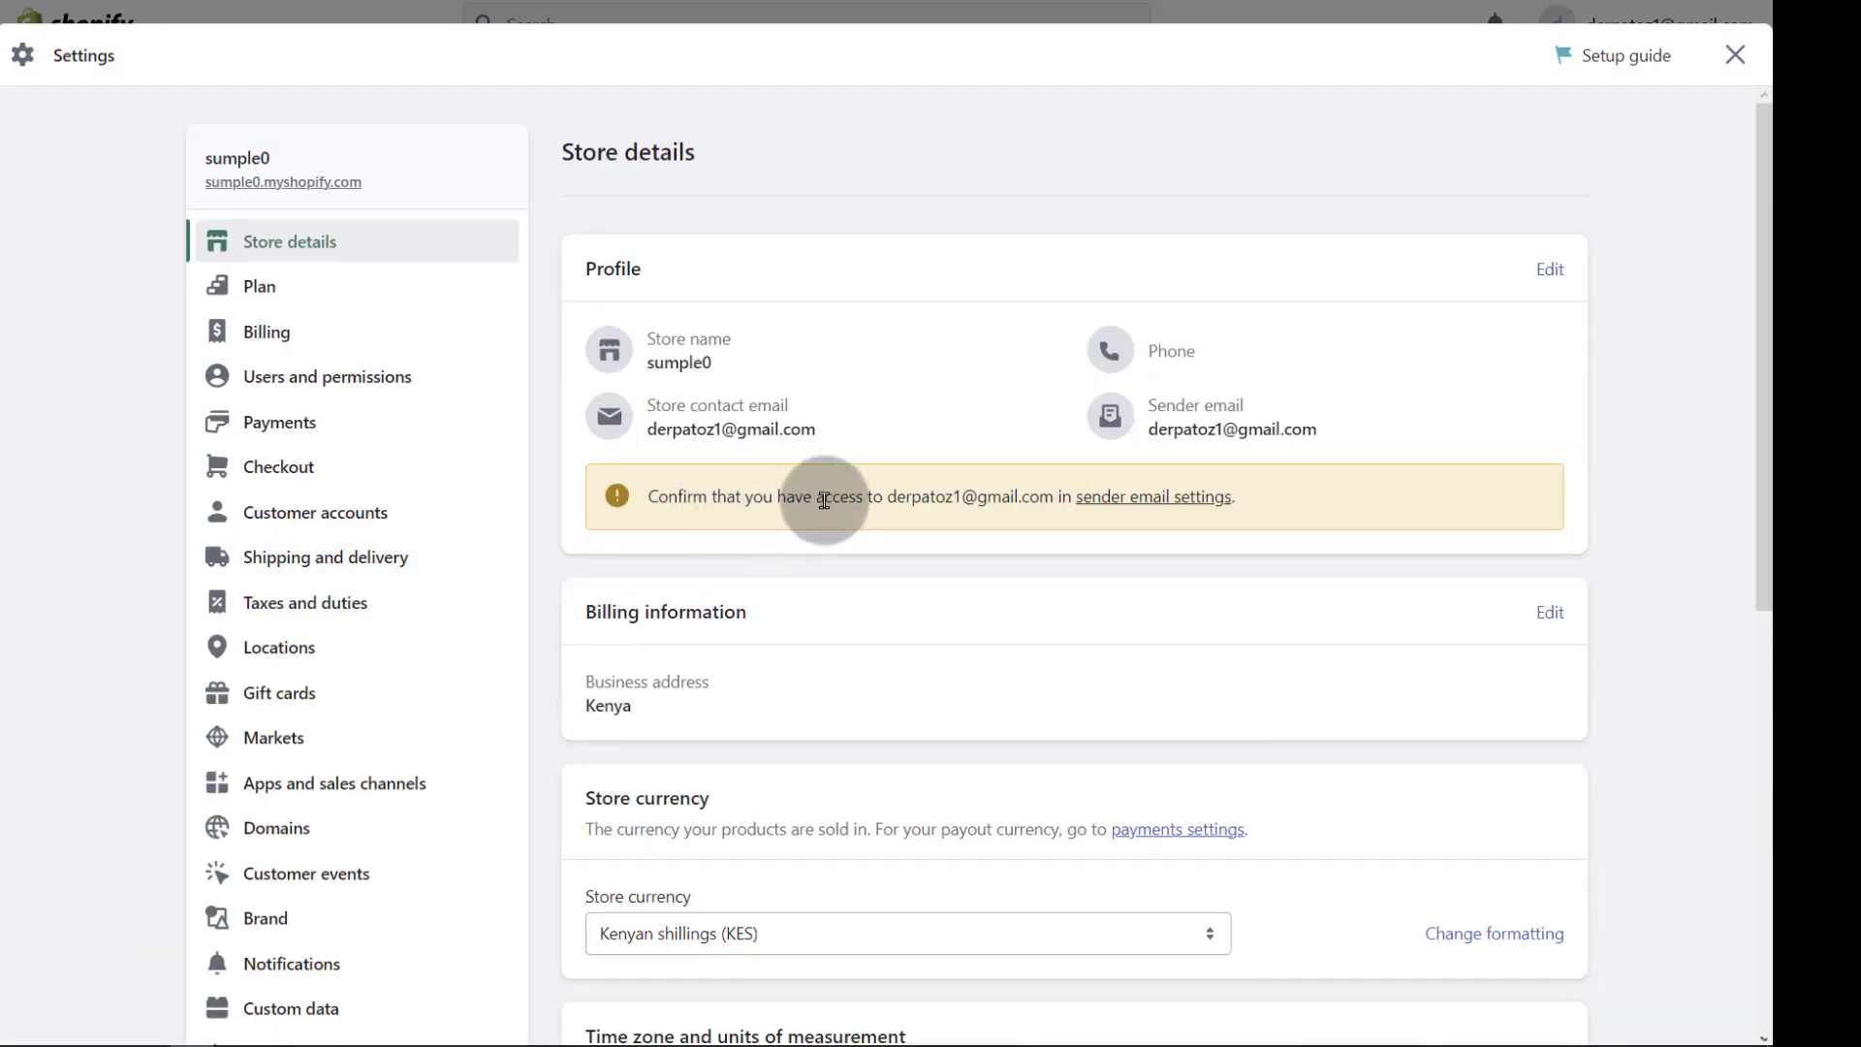
scroll(823, 498, "down", 7)
scroll(810, 514, "up", 7)
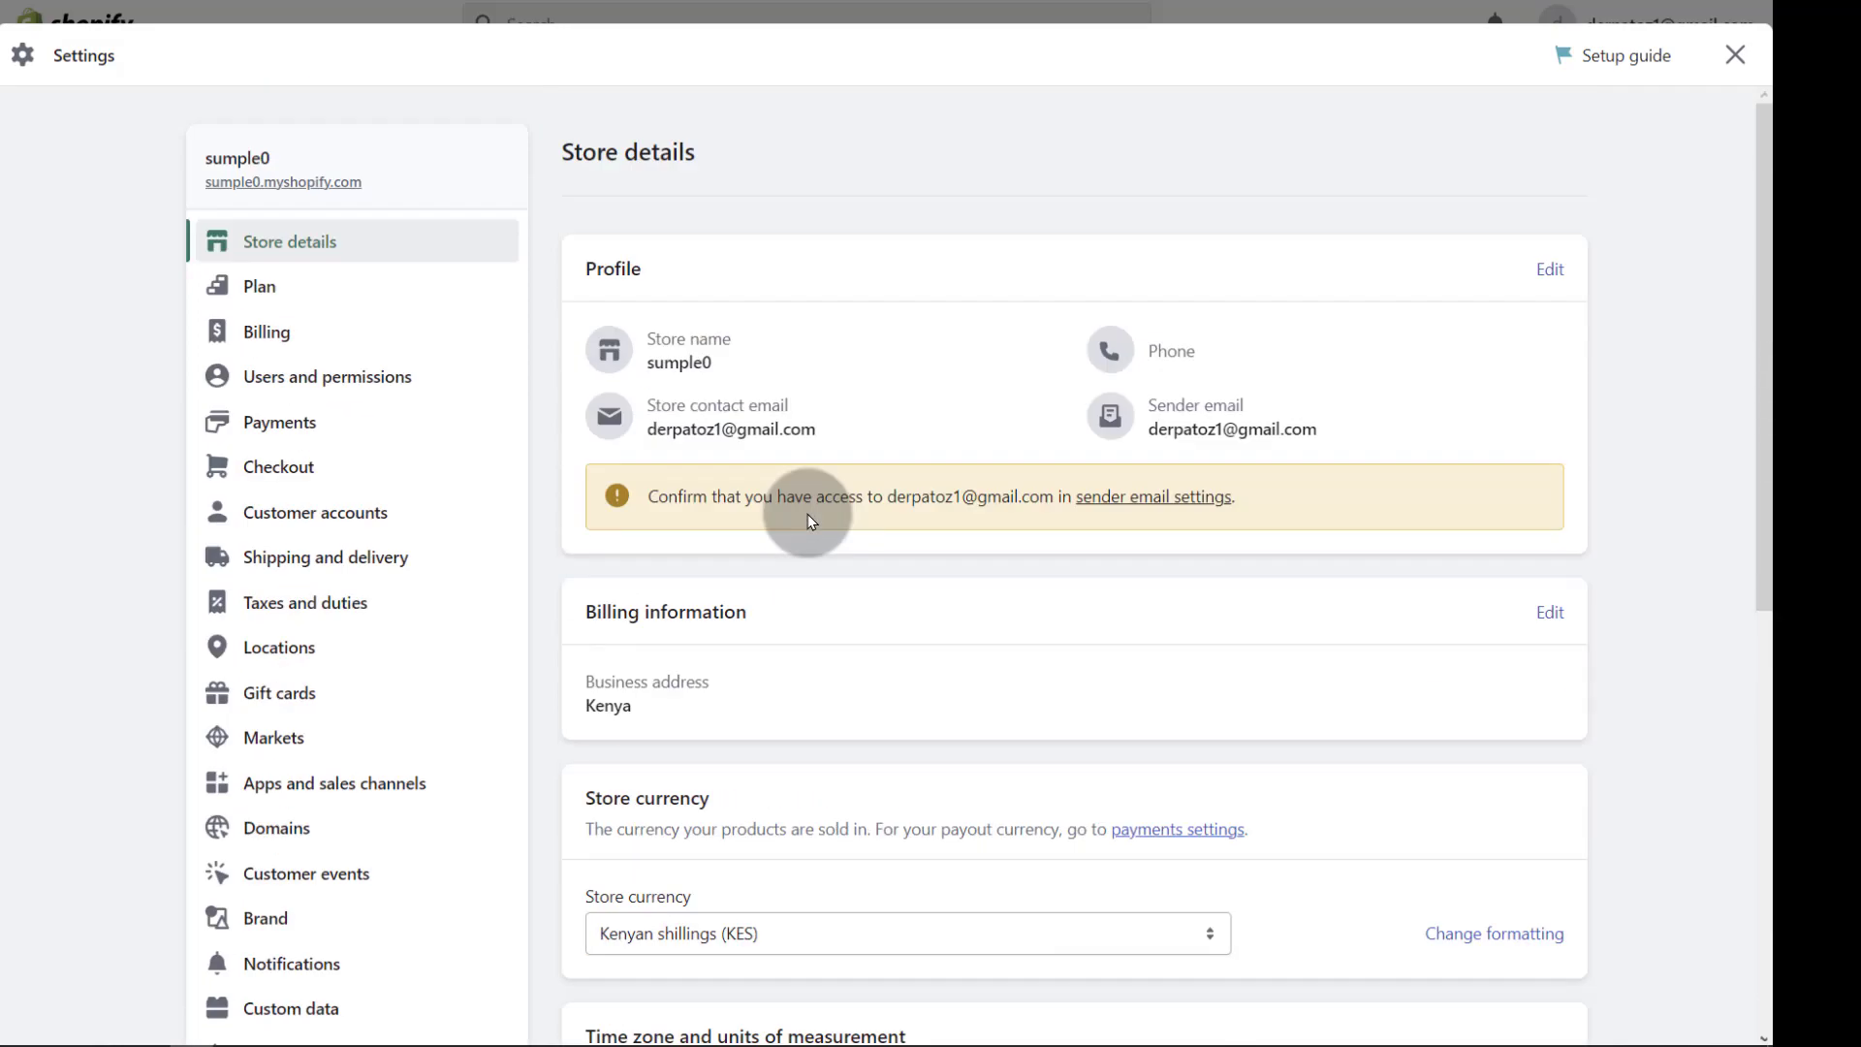
key("Escape")
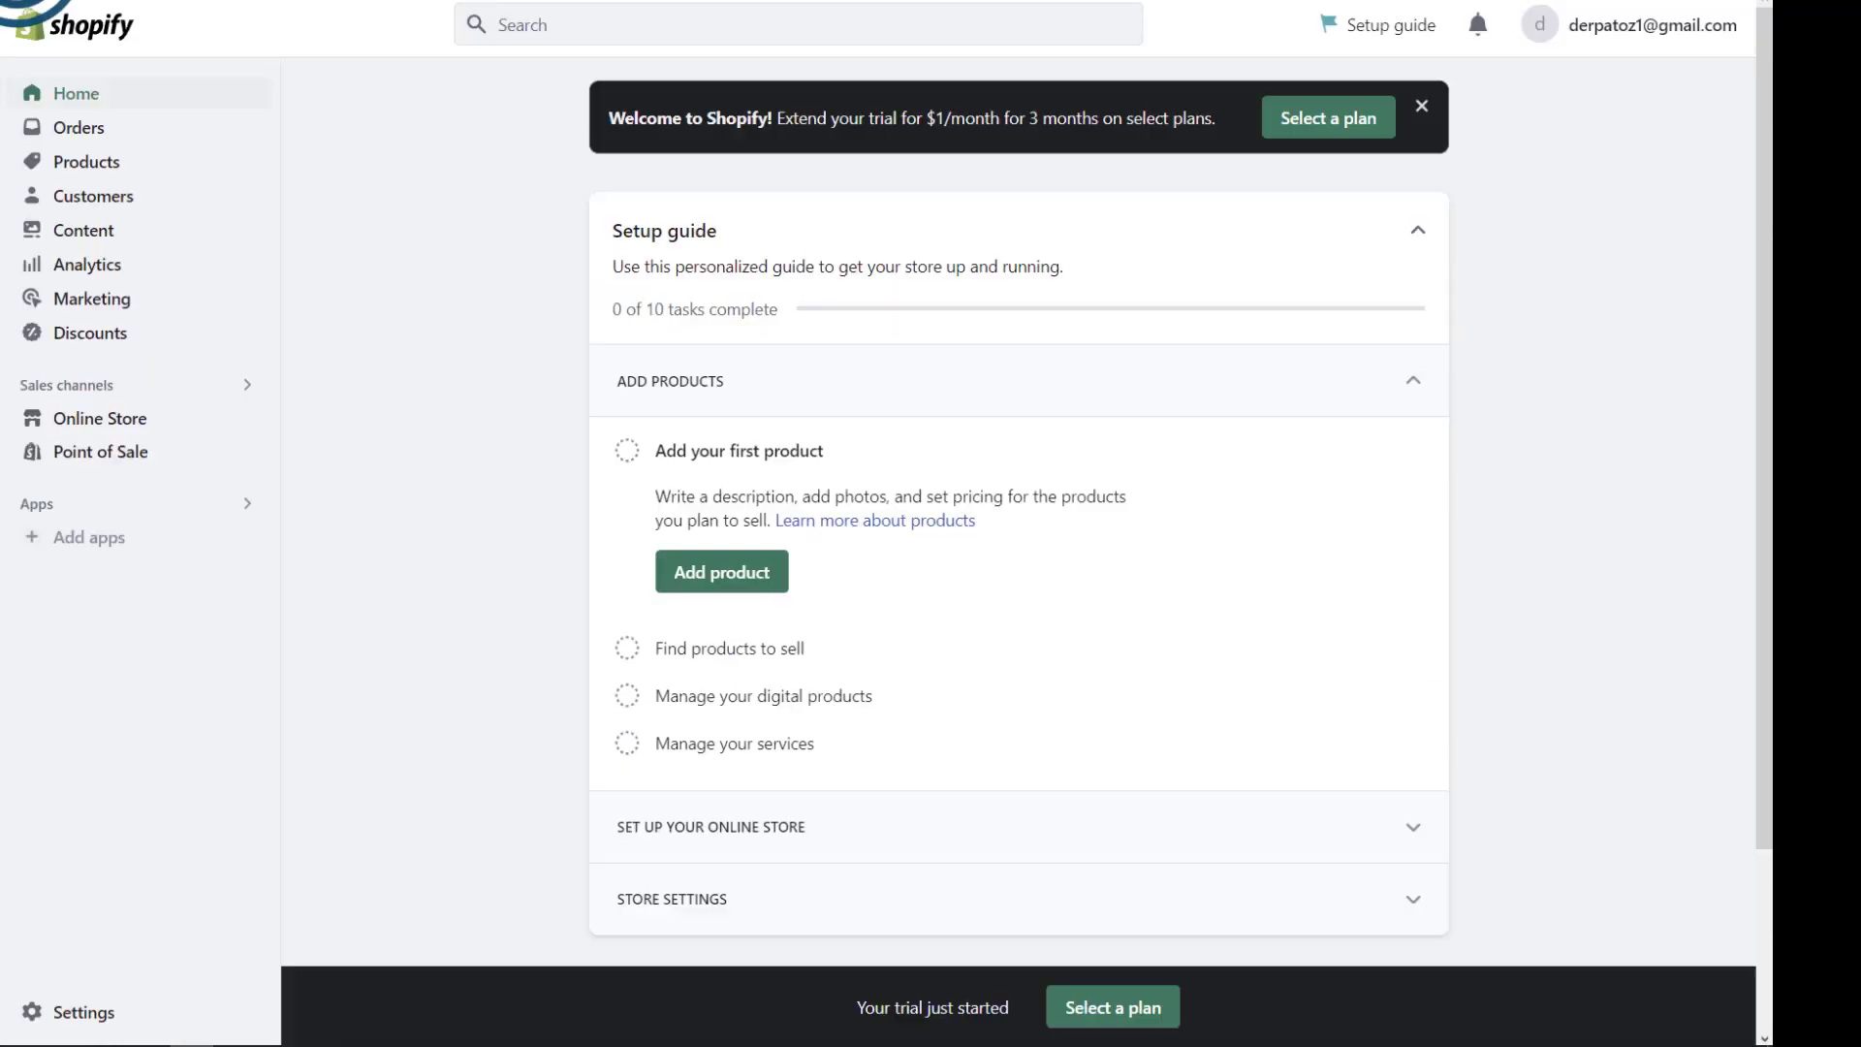